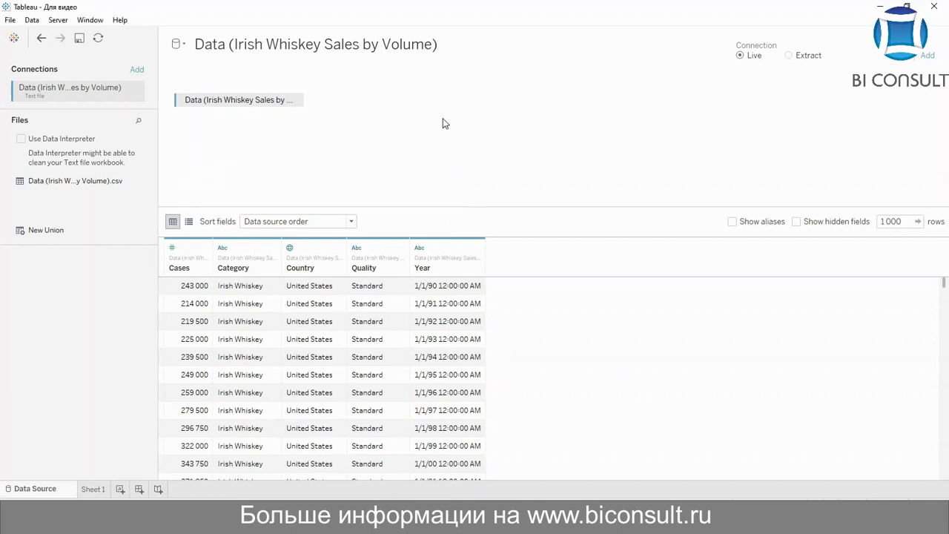
Change the Year field's data type to Date & Time and open the Sheet 1 worksheet.
click(419, 247)
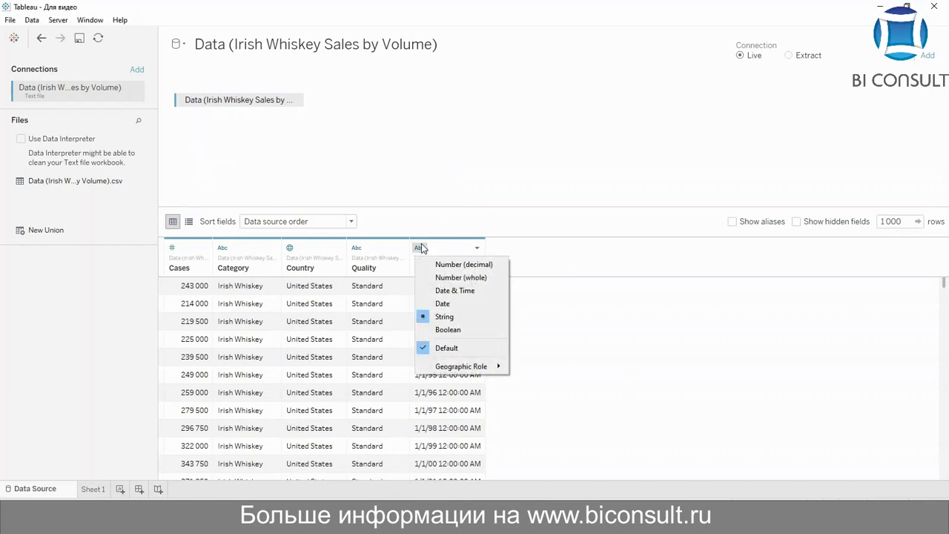
click(460, 290)
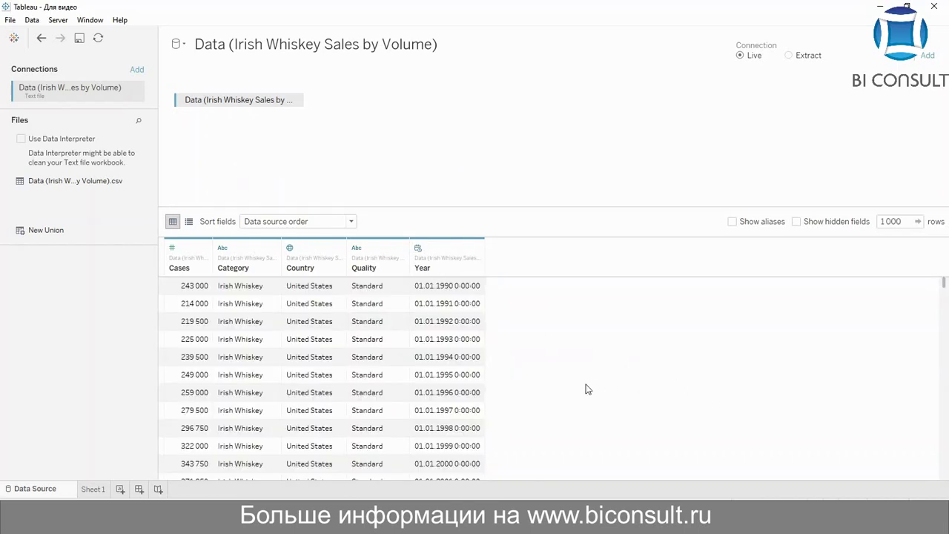
click(95, 490)
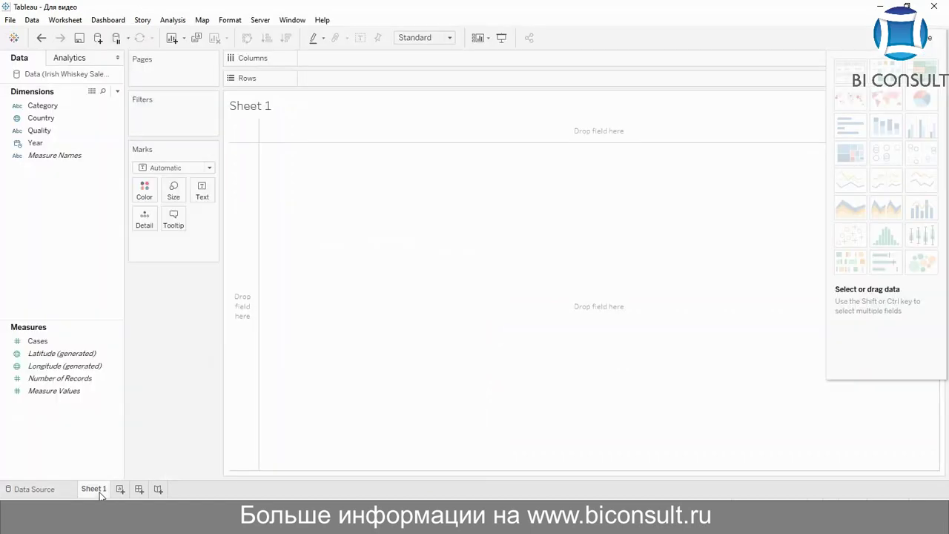
Create a calculated field named COUNTRY with the formula UPPER([Country]).
right_click(60, 439)
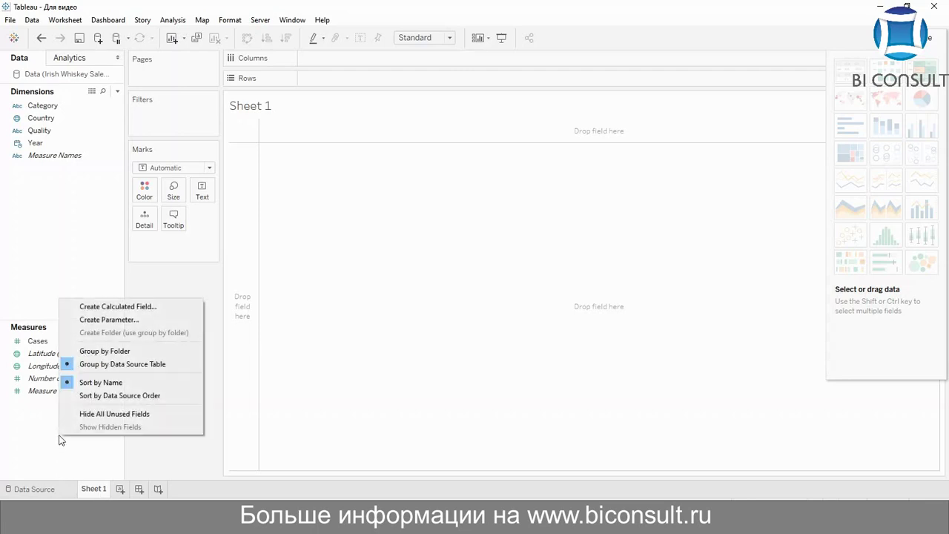
click(143, 308)
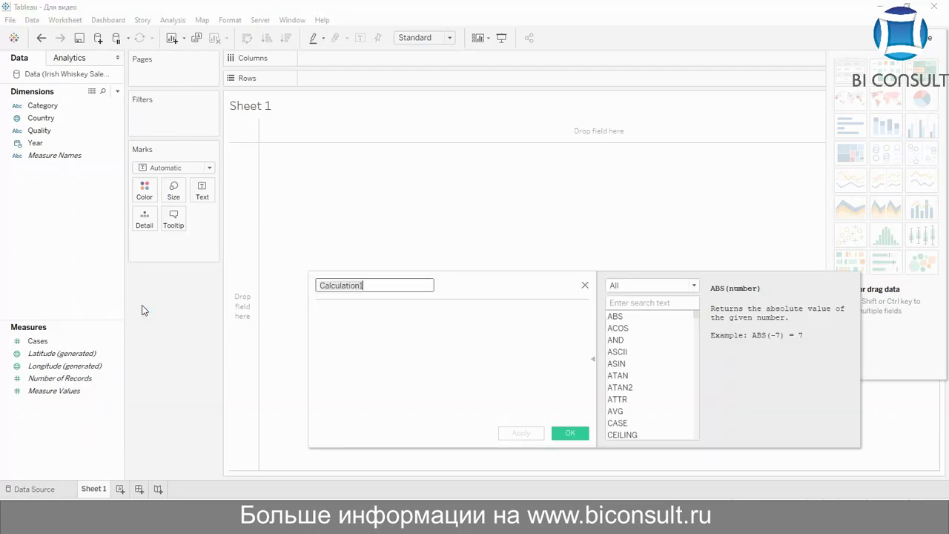
text(C)
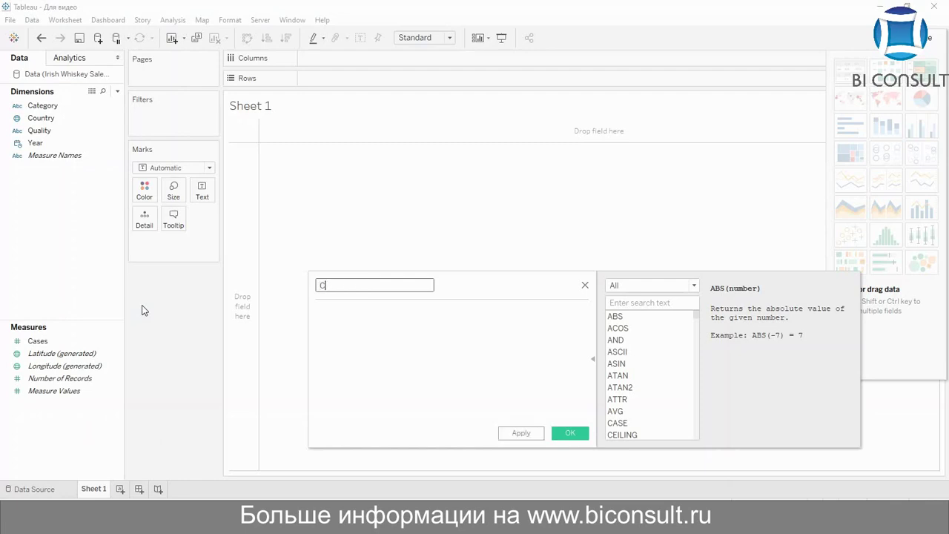
text(OUNTRY)
click(337, 317)
text(UPP)
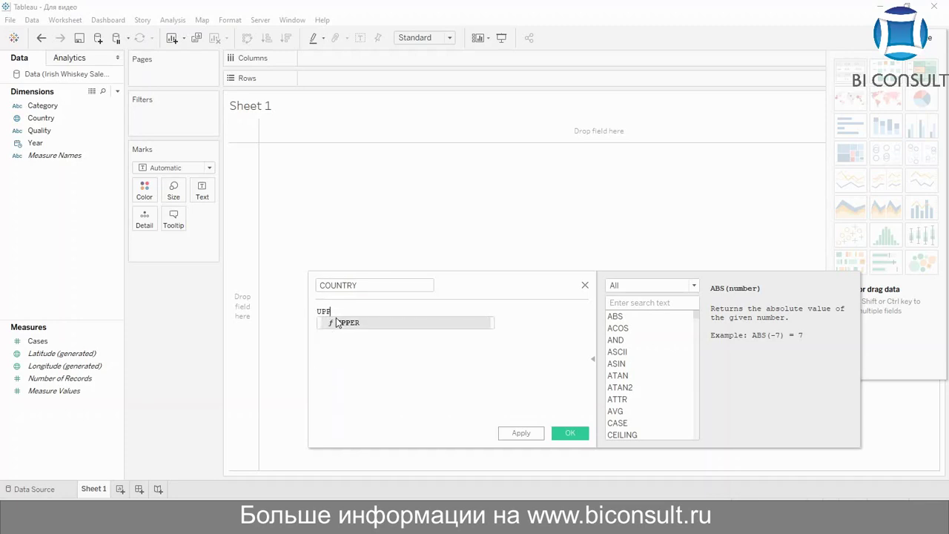
text(ER()
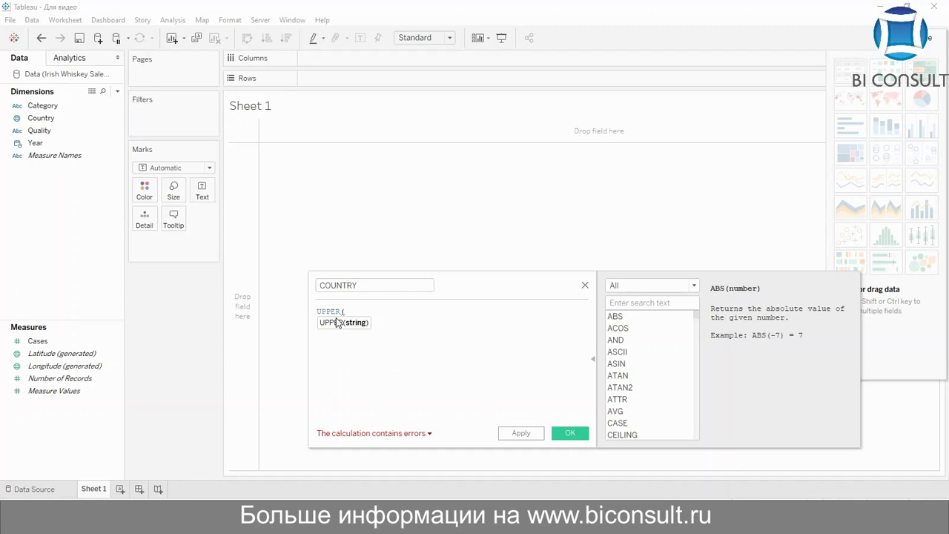
text(Coun)
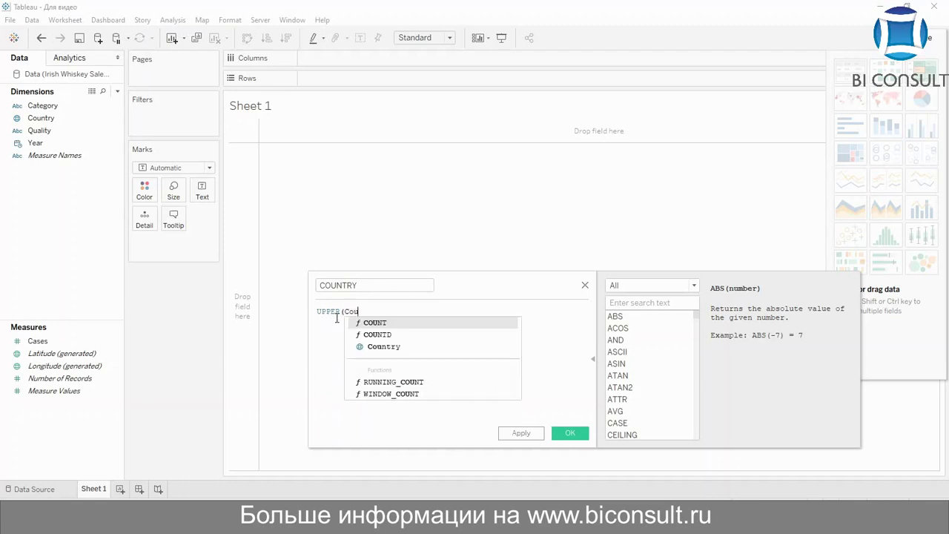
double_click(387, 347)
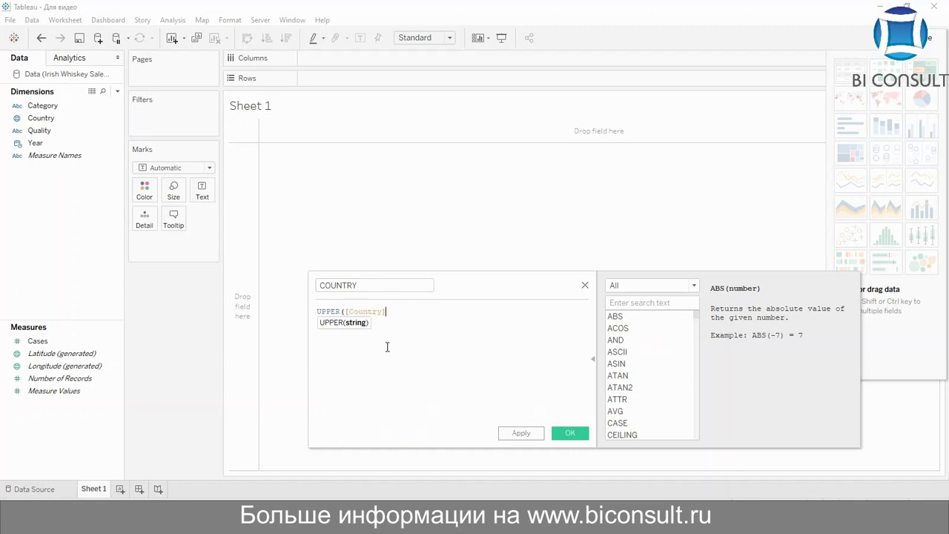
text())
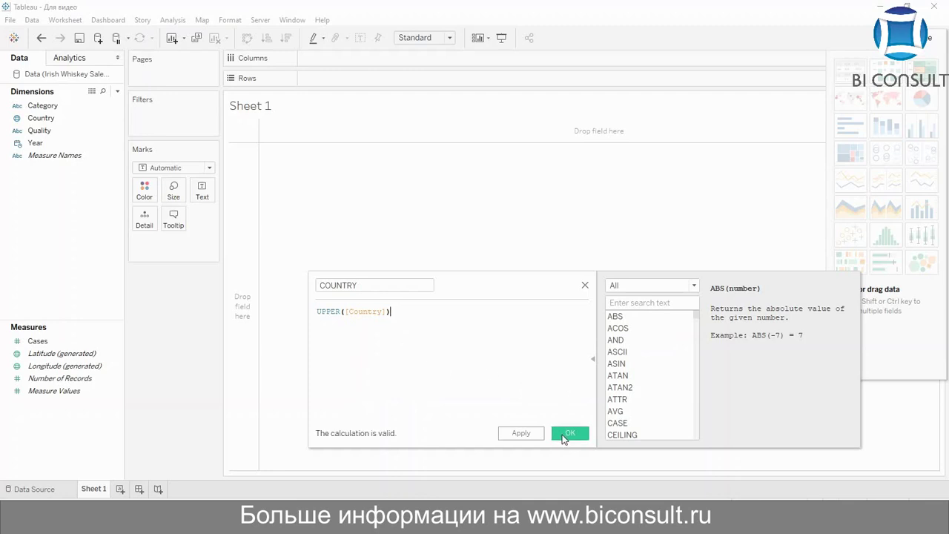
click(568, 434)
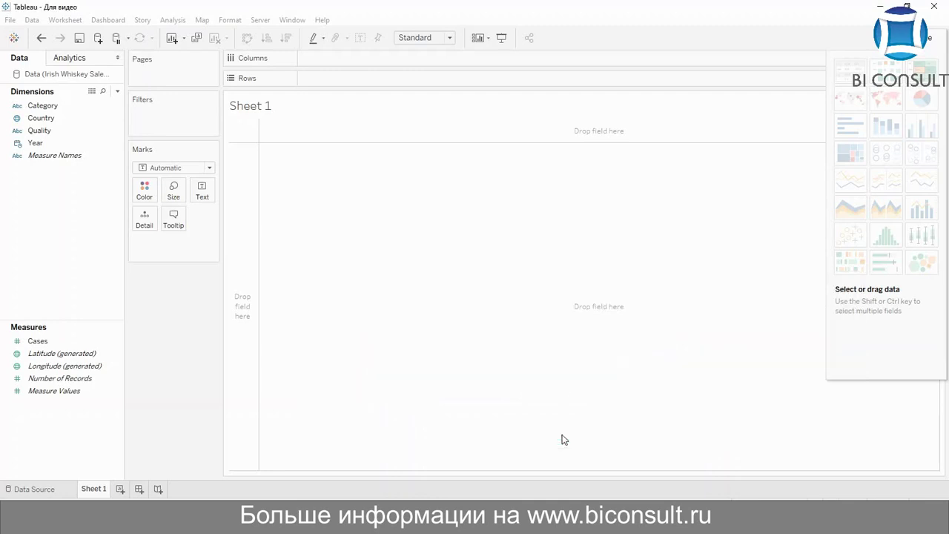
Start a new calculated field and name it Last year Label.
right_click(76, 438)
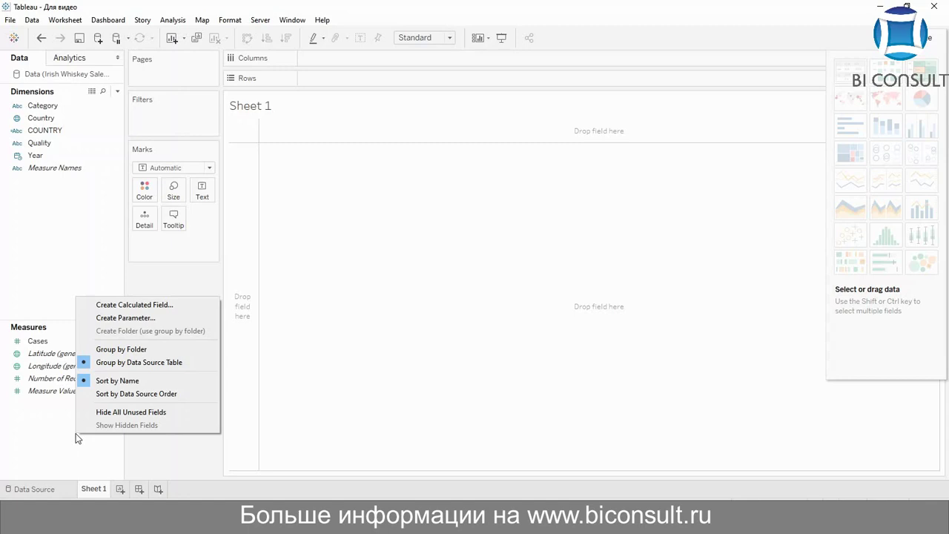
click(168, 304)
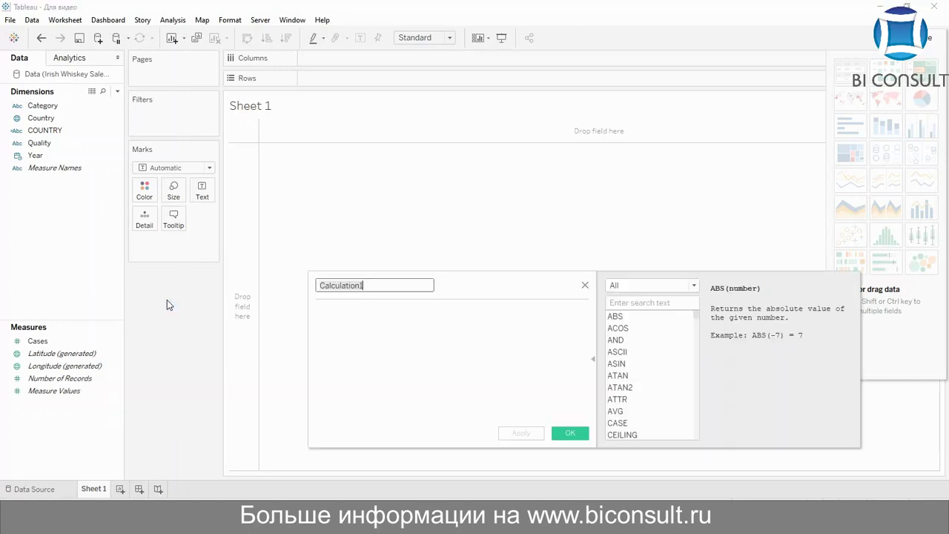
key(BackSpace)
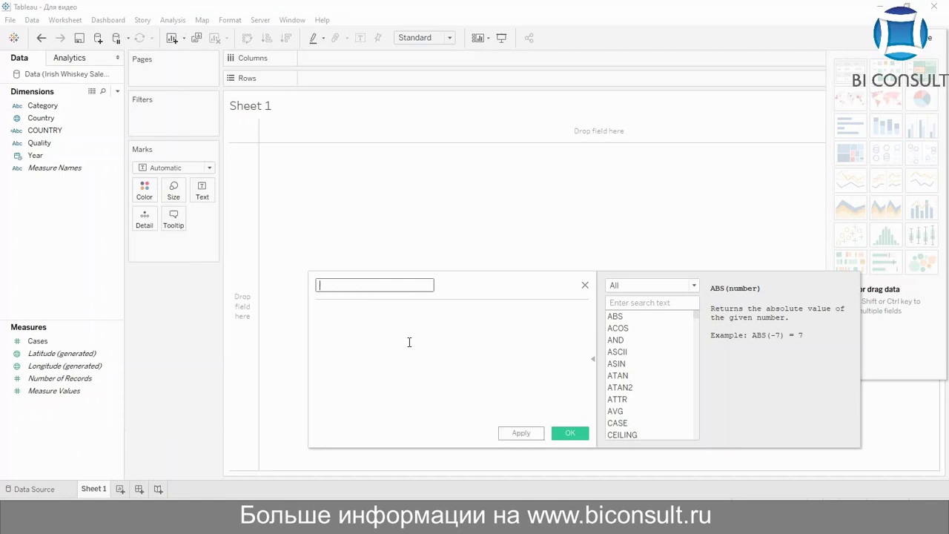
text(Last year Label)
click(409, 342)
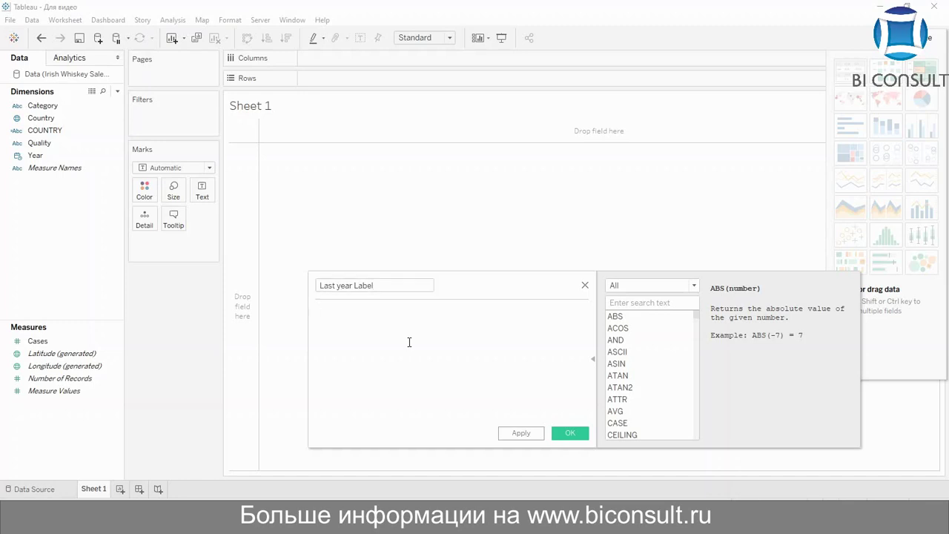
Enter the formula's opening condition, If YEAR([Year]) = 2016, using the Year field, and begin its THEN clause.
text(If)
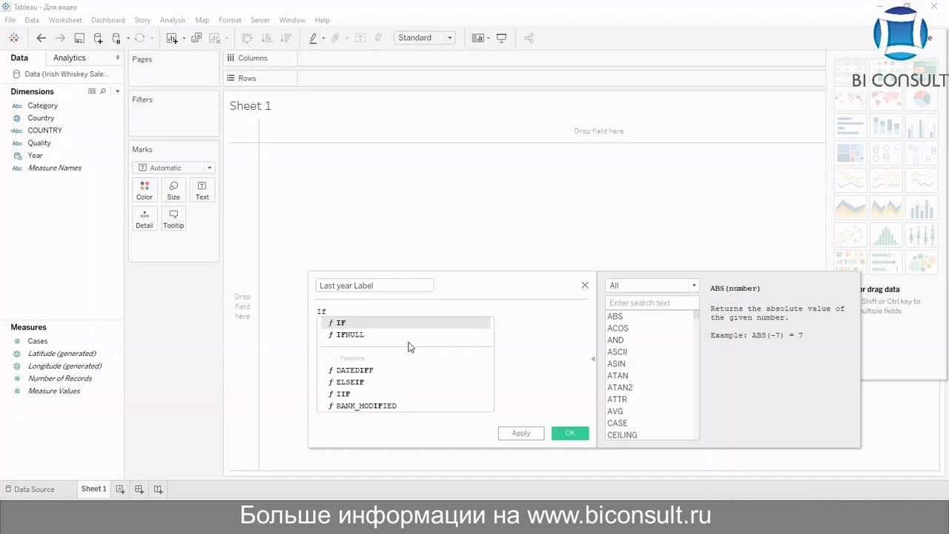
text( YE)
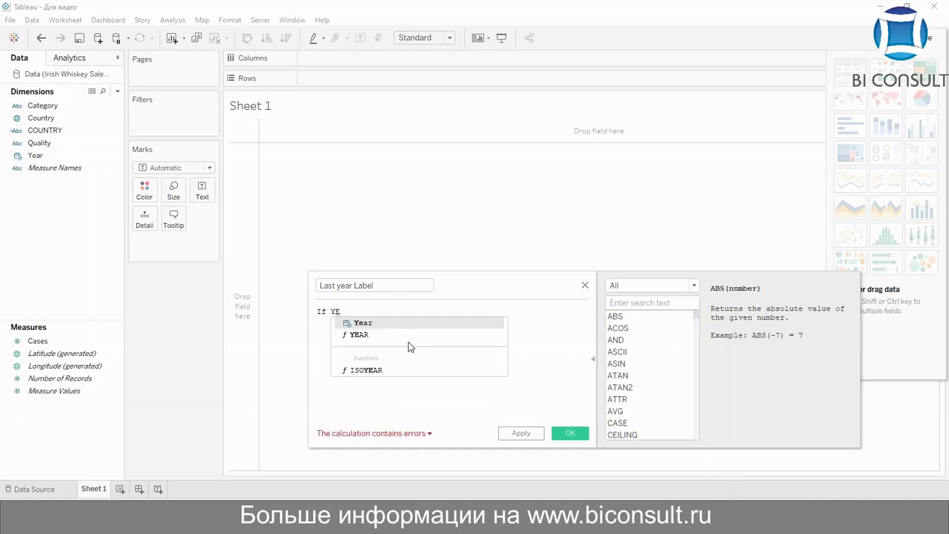
click(408, 338)
text(Year))
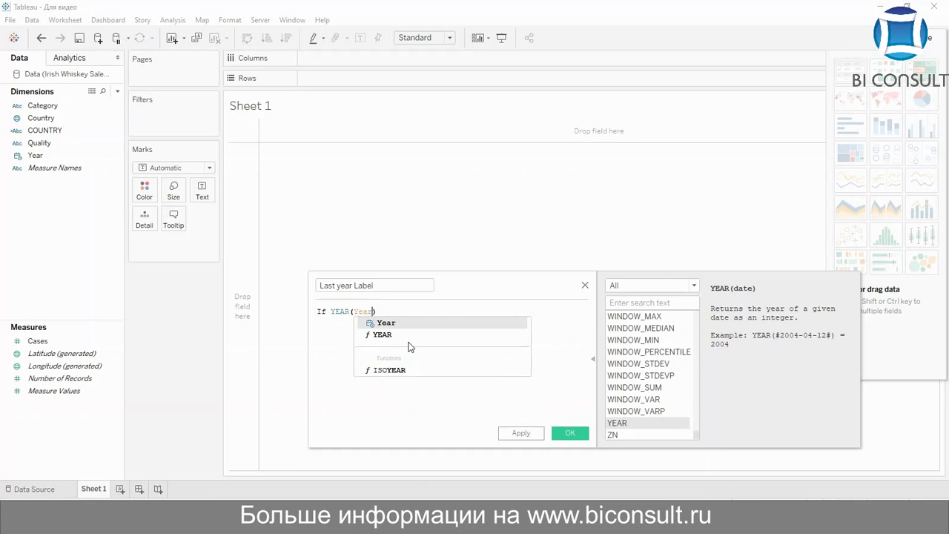
key(Return)
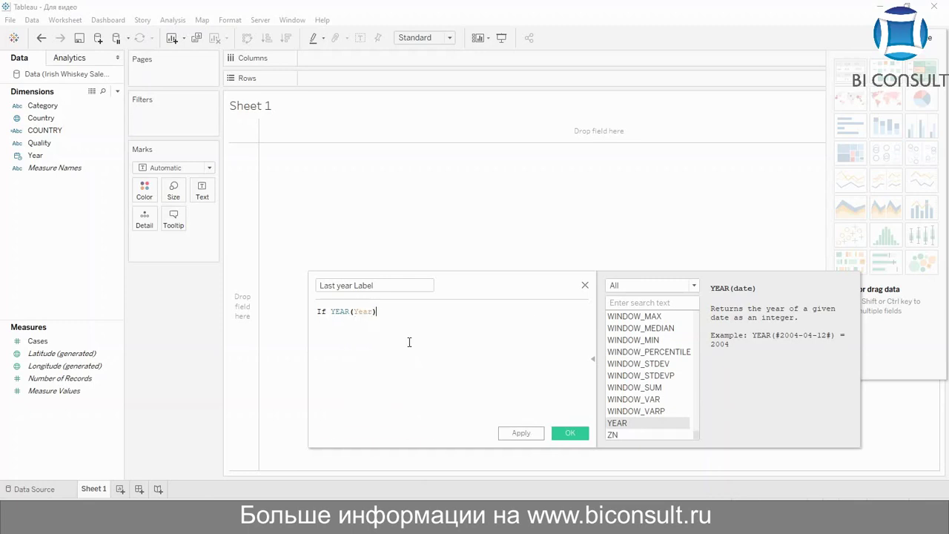
key(BackSpace)
key(BackSpace)
key(BackSpace)
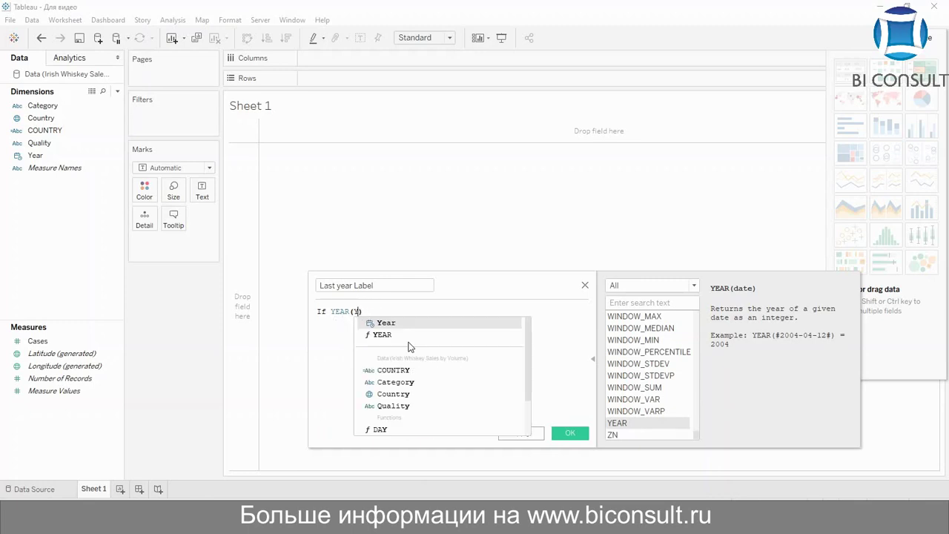
key(Return)
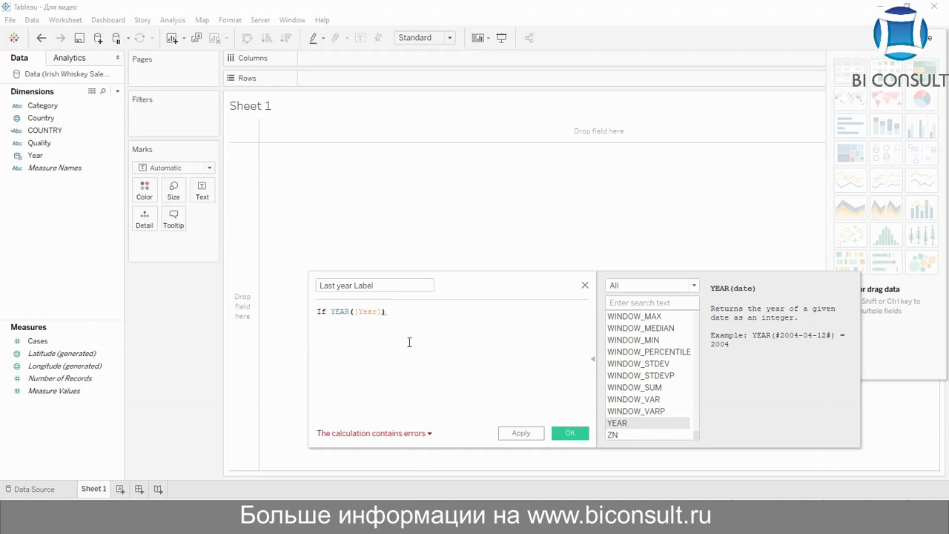
text(= 2)
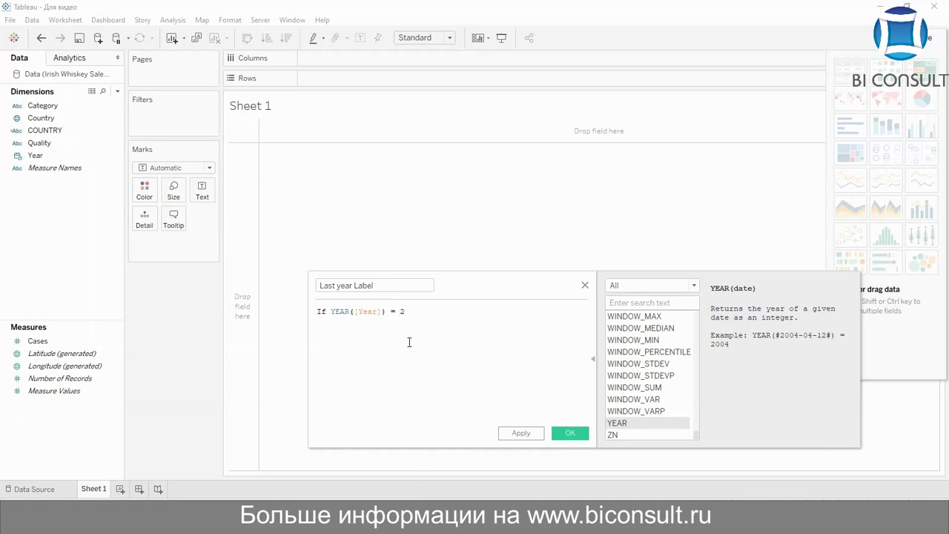
text(016 TH)
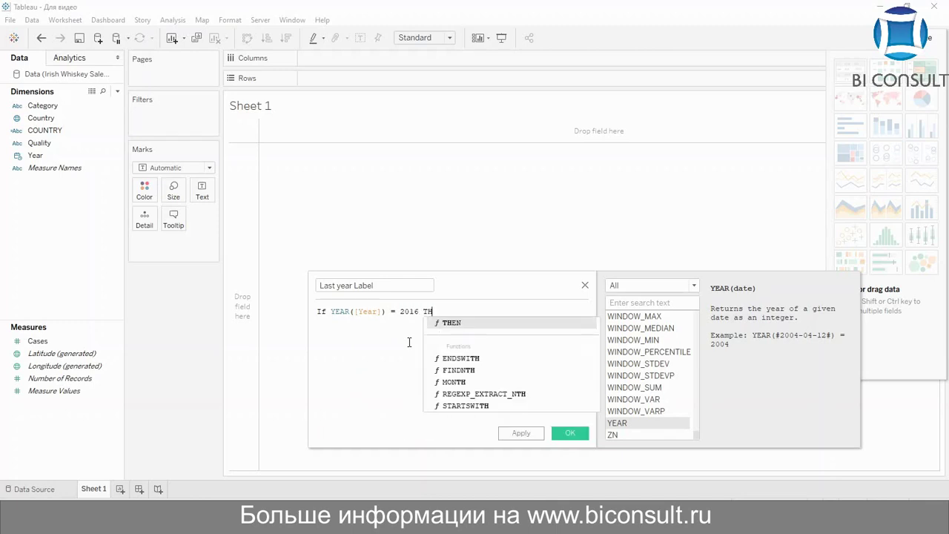
Complete the formula with THEN [Cases], ELSE NULL and END on separate lines, and save the calculated field.
text(EN CAS)
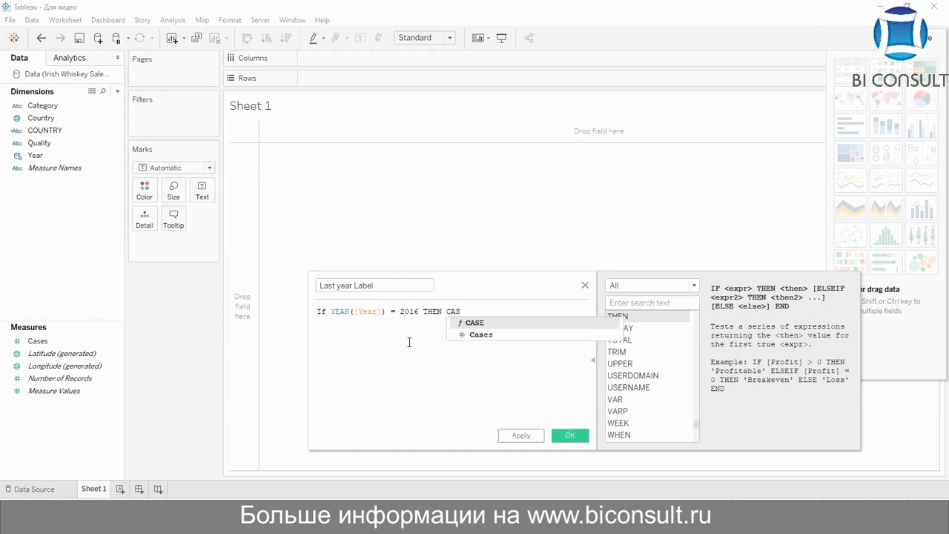
key(Down)
key(Return)
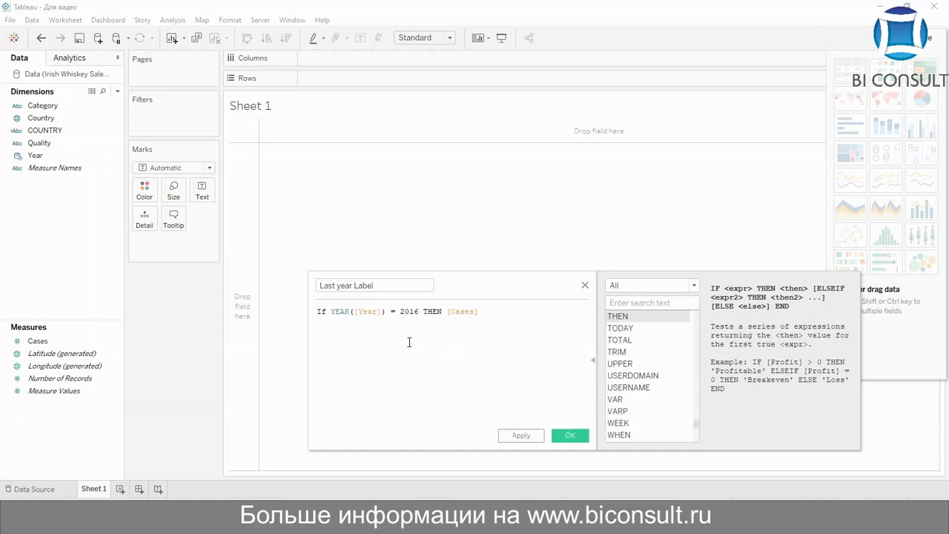
key(Return)
text(ELSE )
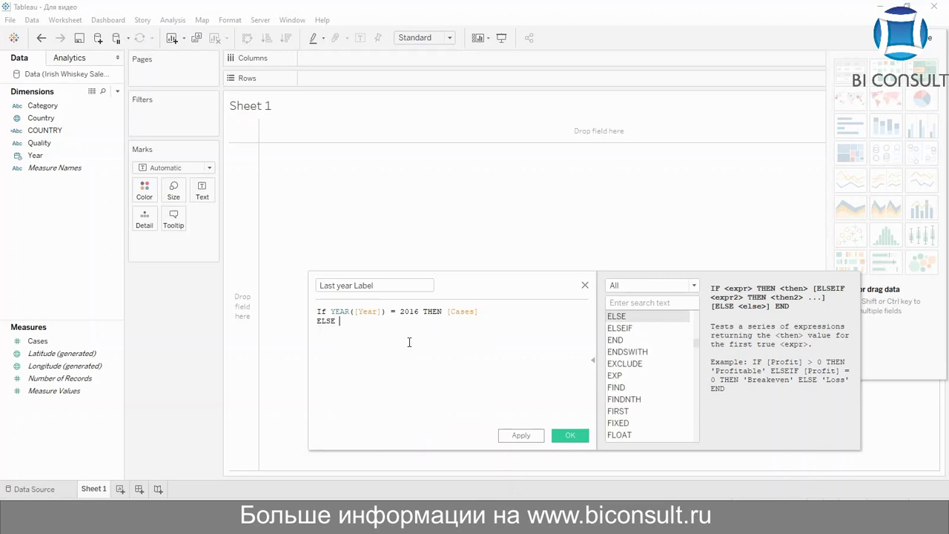
text(NULL)
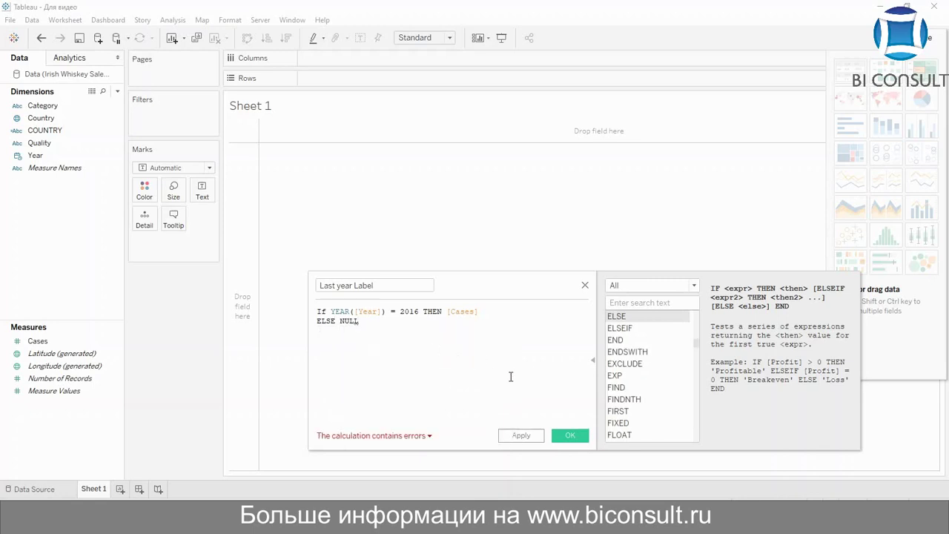
key(Return)
key(Return)
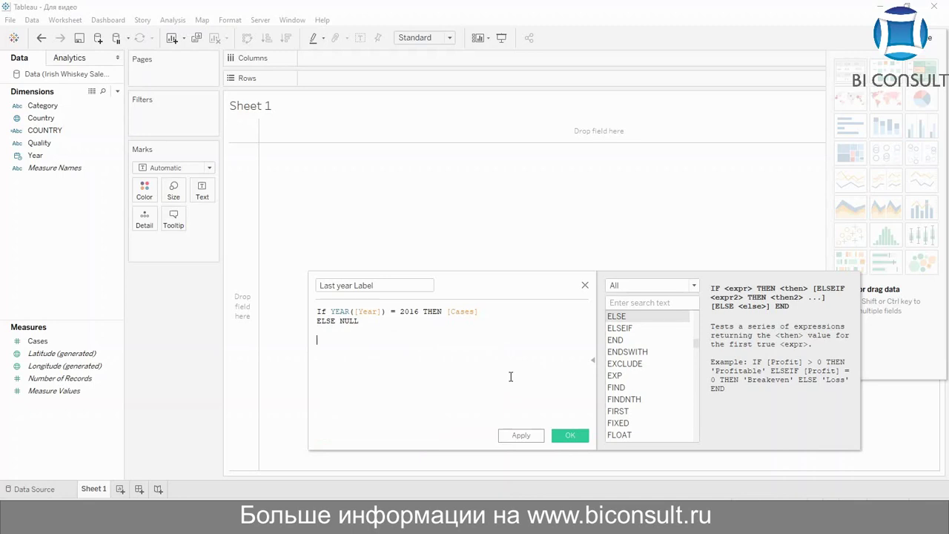
key(BackSpace)
text(END)
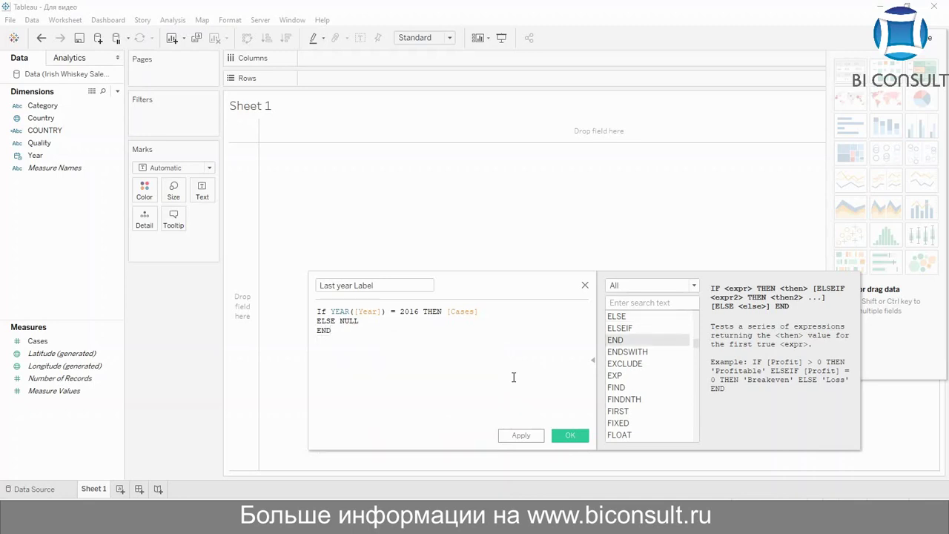
click(571, 435)
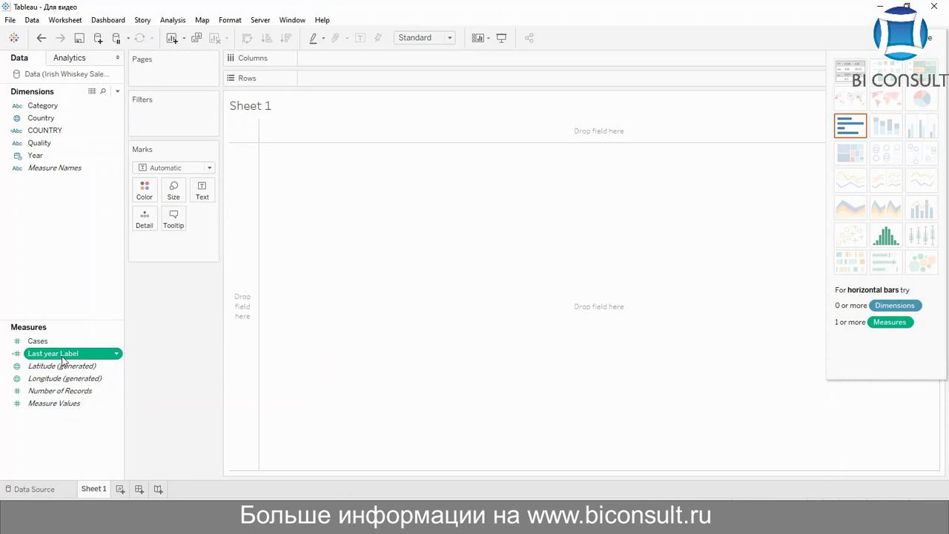
Rename the Sheet 1 worksheet as SALES OF IRISH WHISKEY.
double_click(100, 490)
key(BackSpace)
text(SALES OF I)
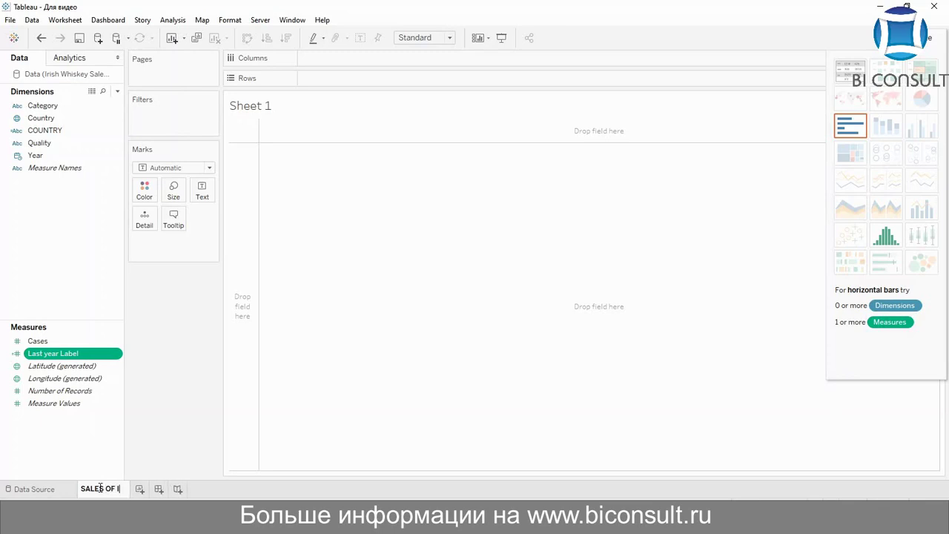
text(RISH )
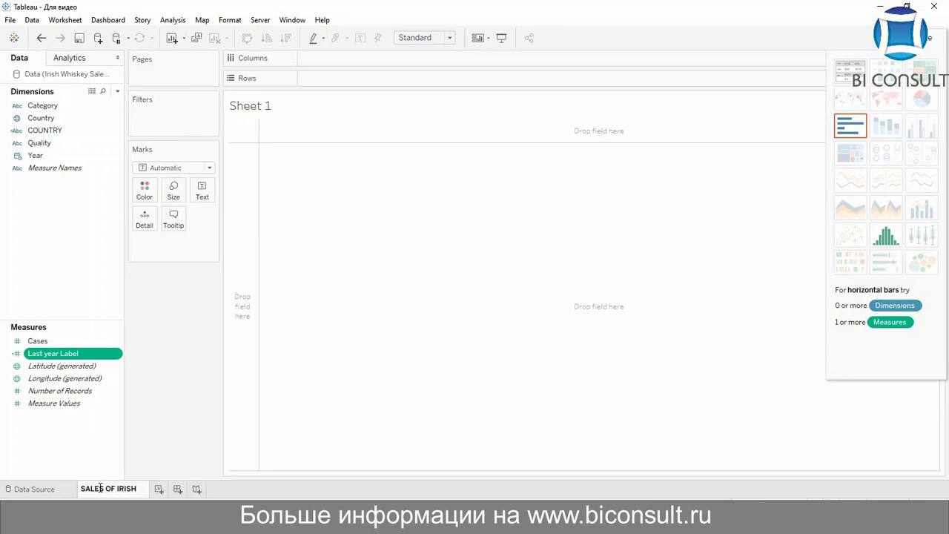
text(WH)
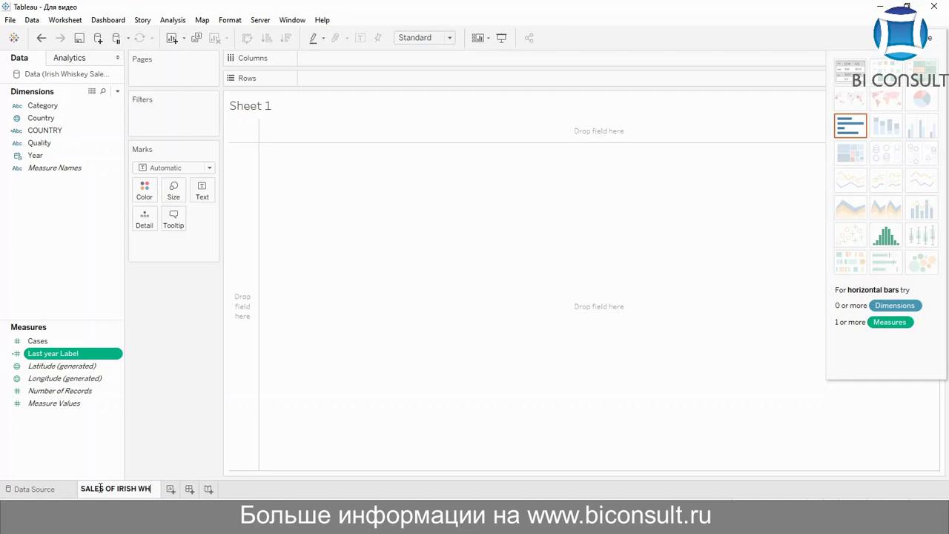
text(ISKEY)
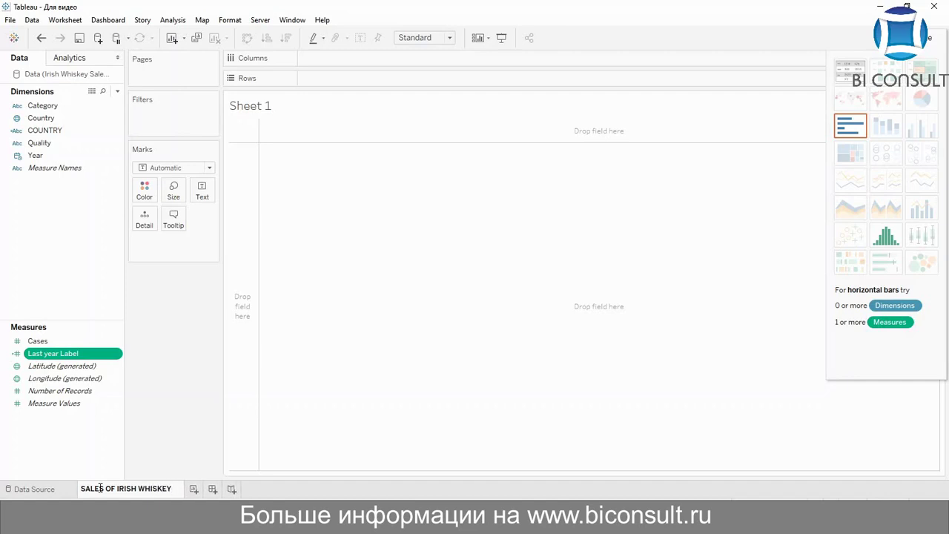
Complete the worksheet name so it reads SALES OF IRISH WHISKEY BY COUNTRY 1990-2016.
text( BY COU)
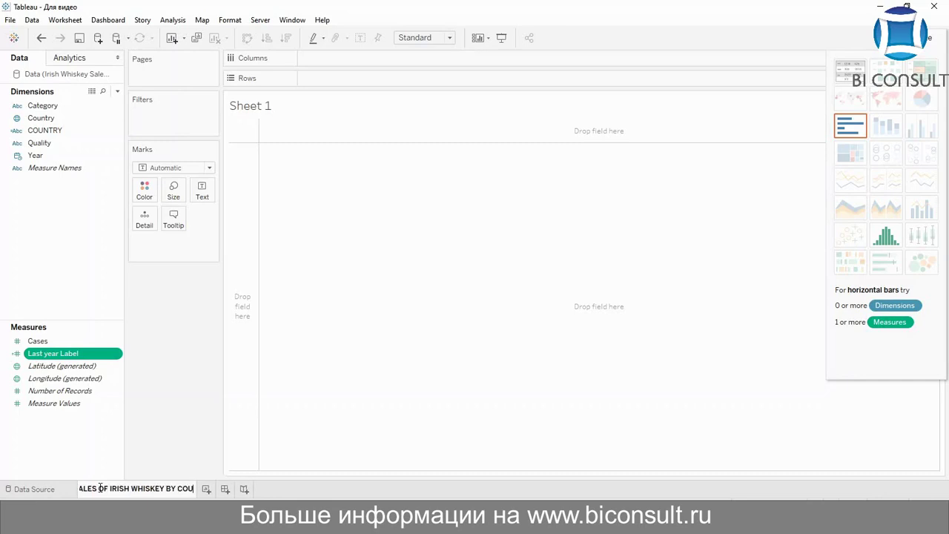
text(NTRY 1)
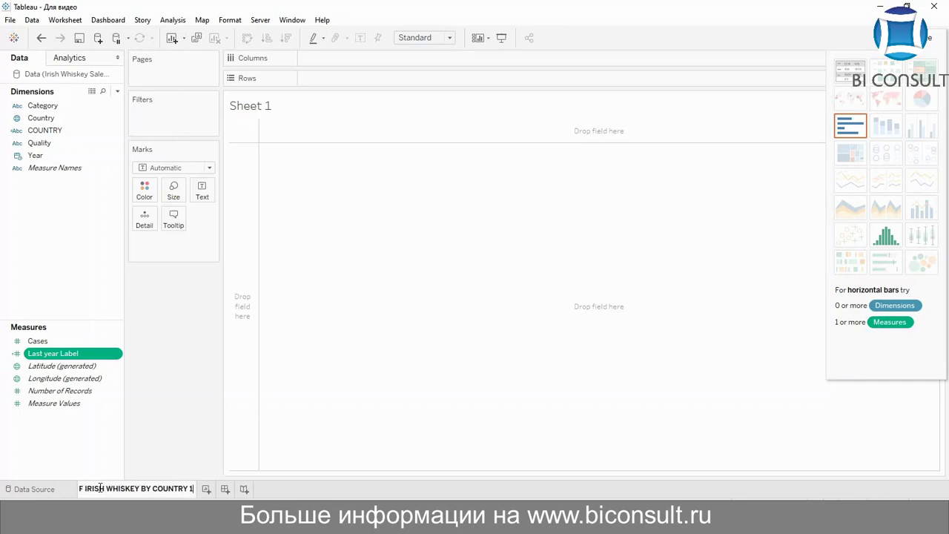
text(990-2016)
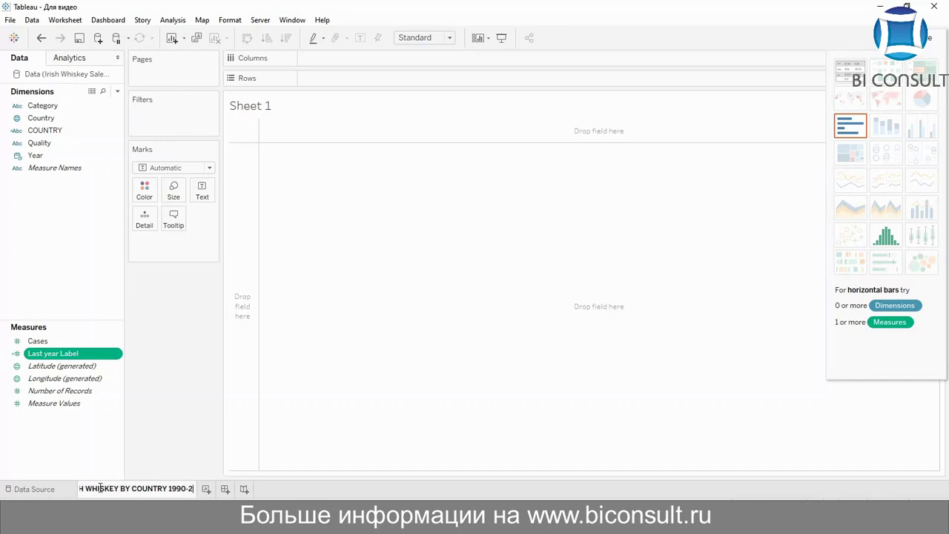
click(259, 420)
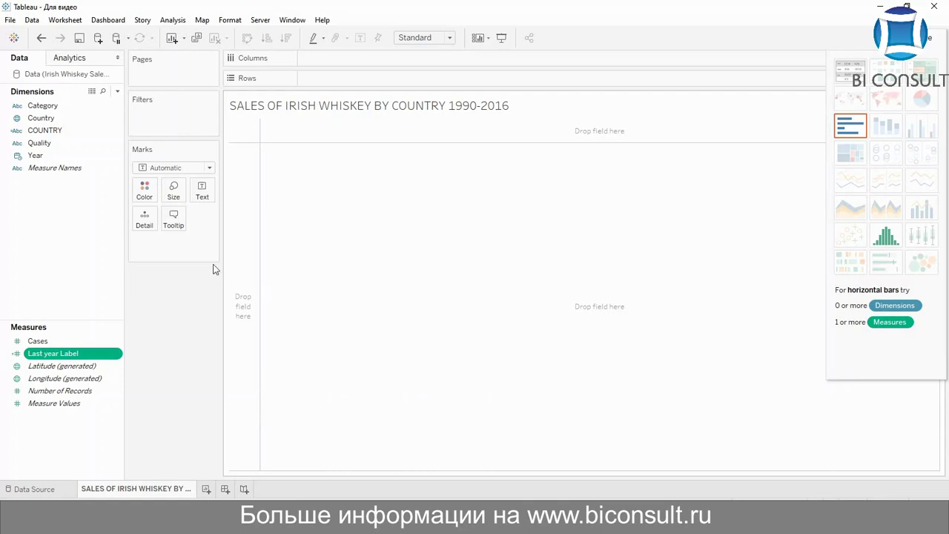
Lay out the view with the calculated COUNTRY field and Year on Columns and Quality on Rows.
drag(52, 131, 232, 66)
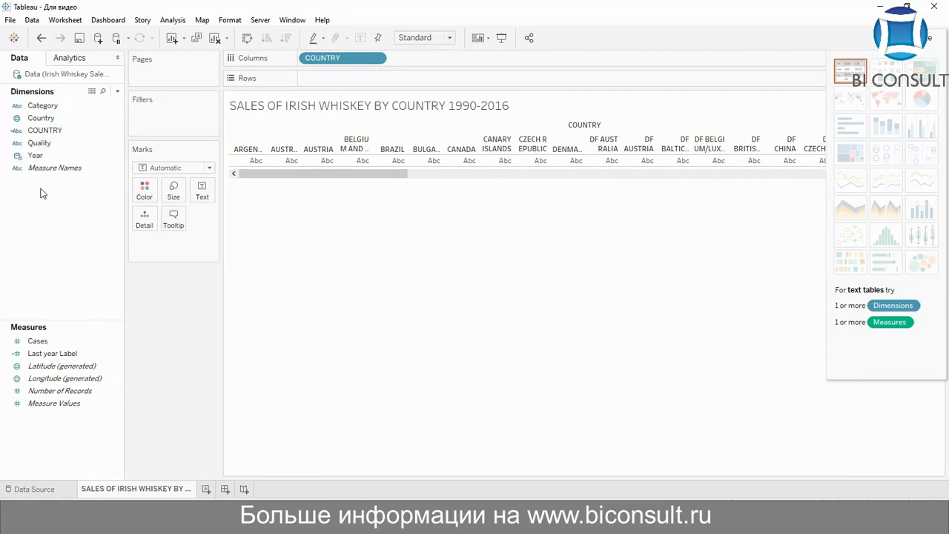
drag(48, 153, 427, 62)
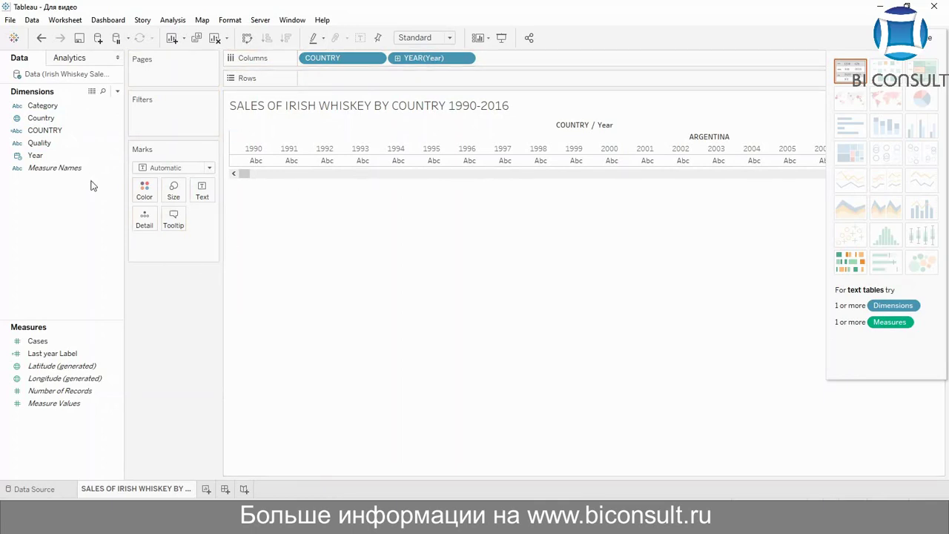
click(52, 145)
drag(54, 148, 320, 84)
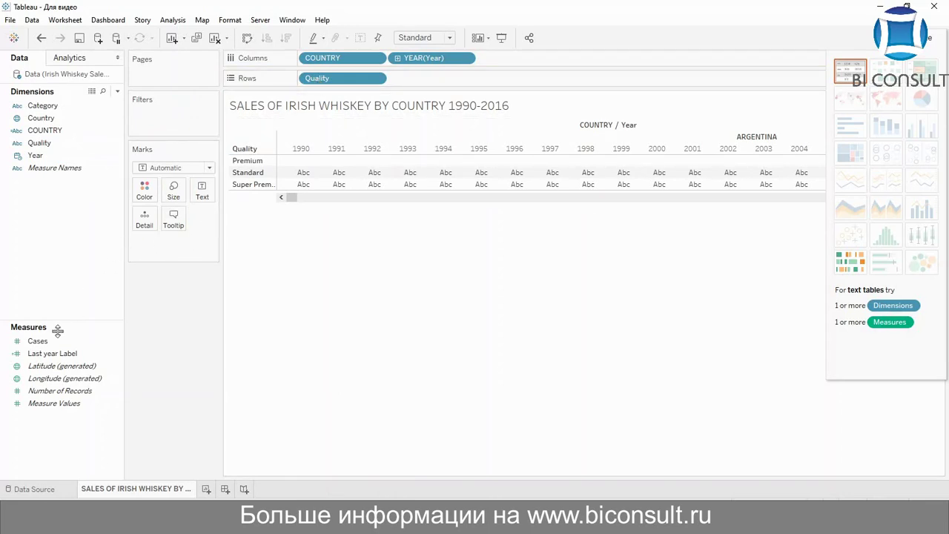
Add Cases and Last year Label to Rows after Quality, combine them as a dual axis, and close the chart type suggestions.
drag(41, 341, 419, 79)
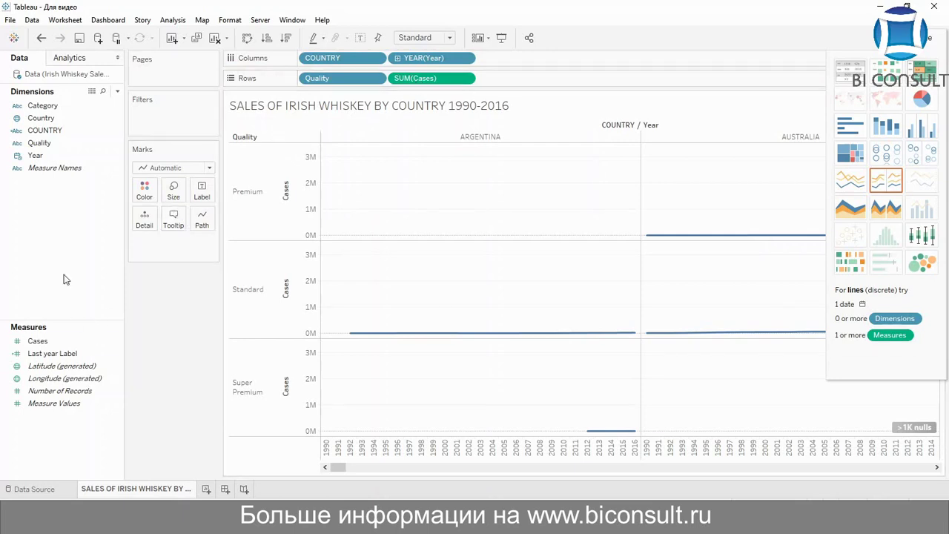
drag(52, 353, 563, 84)
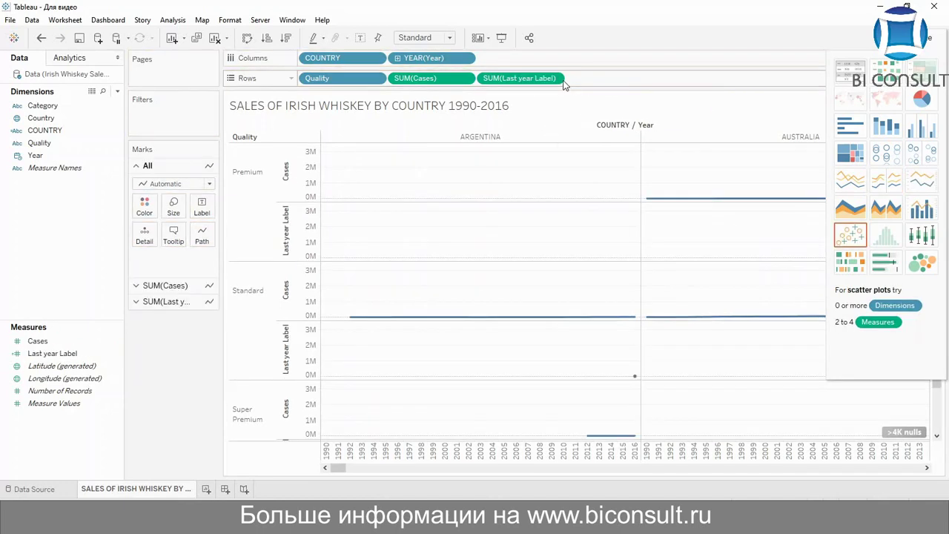
right_click(545, 79)
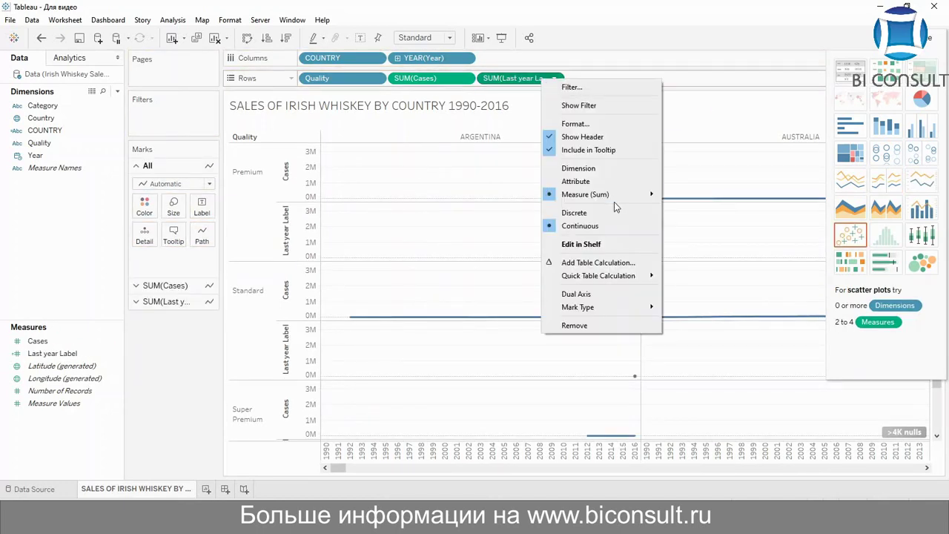
click(600, 293)
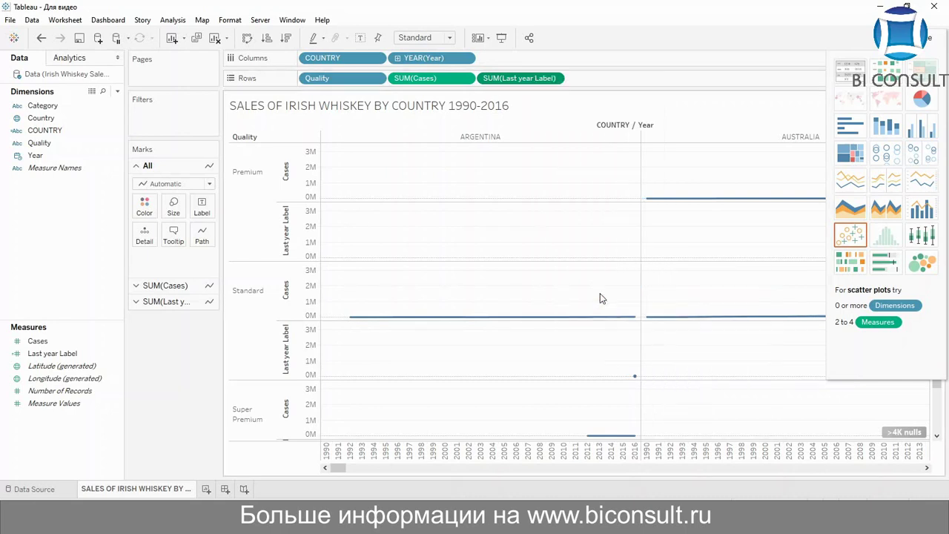
click(920, 37)
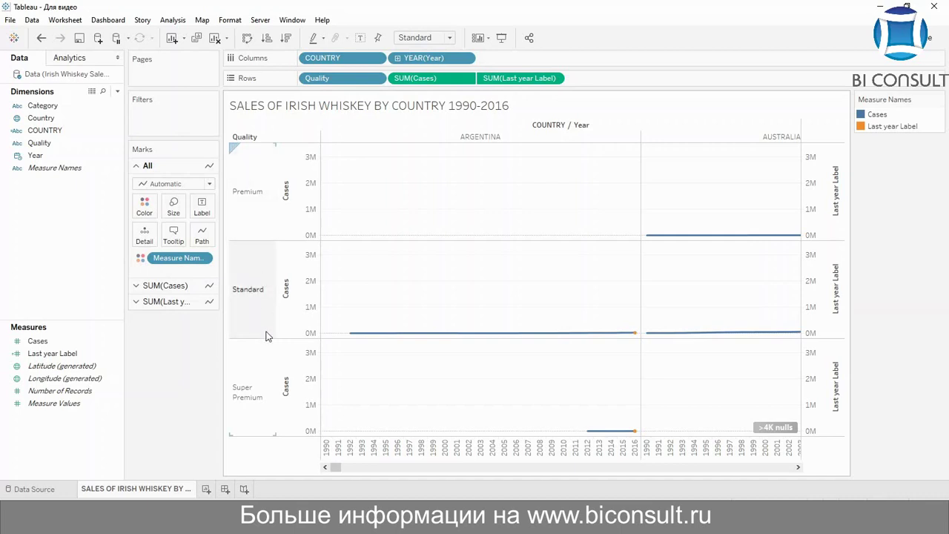
Add a Quality filter that excludes Super Premium.
drag(51, 152, 175, 115)
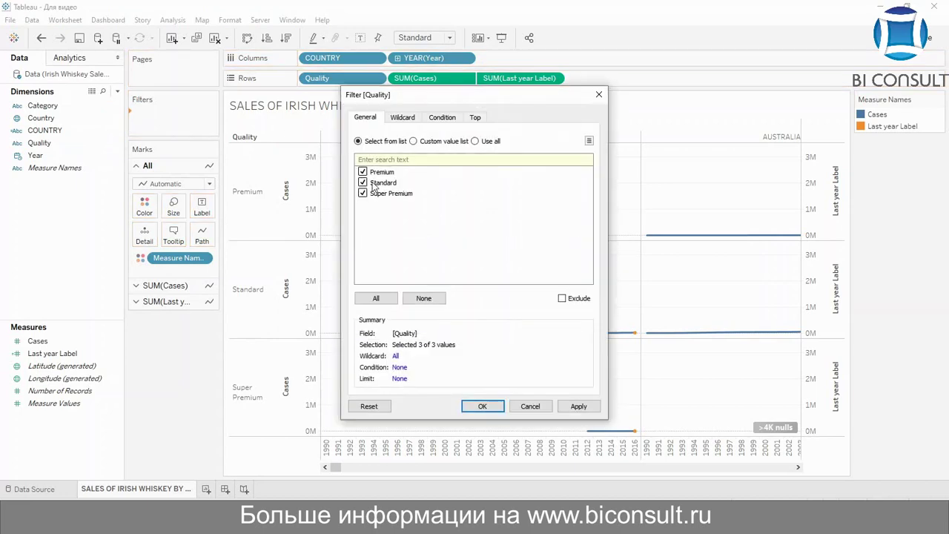
click(424, 298)
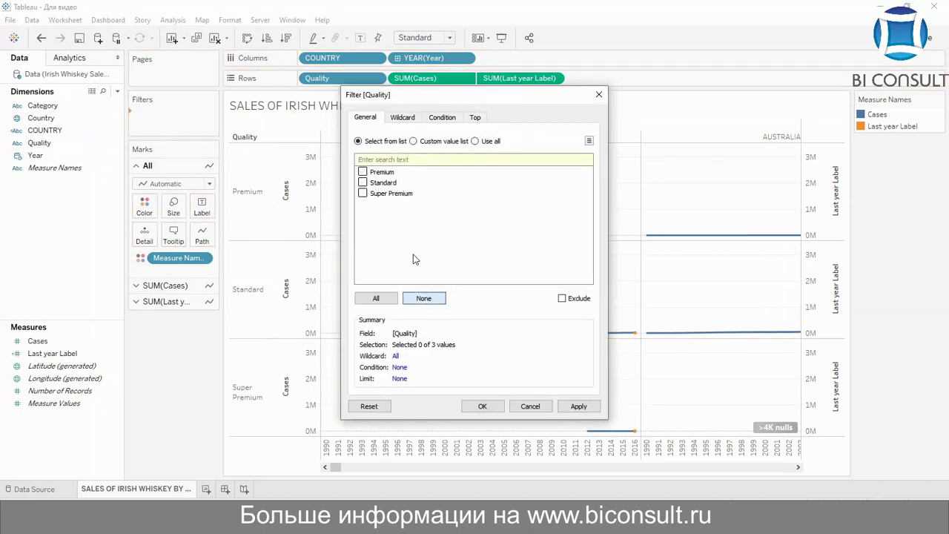
click(367, 197)
click(363, 194)
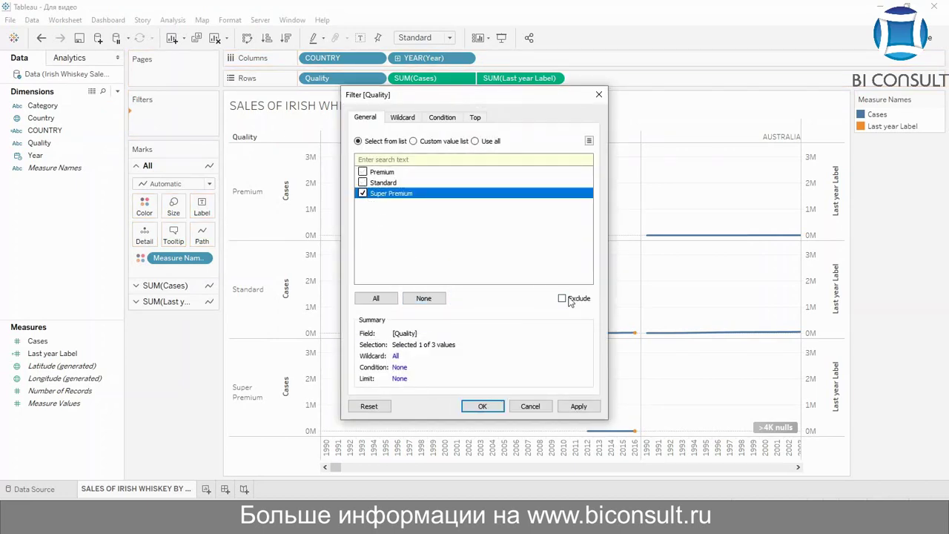
click(562, 299)
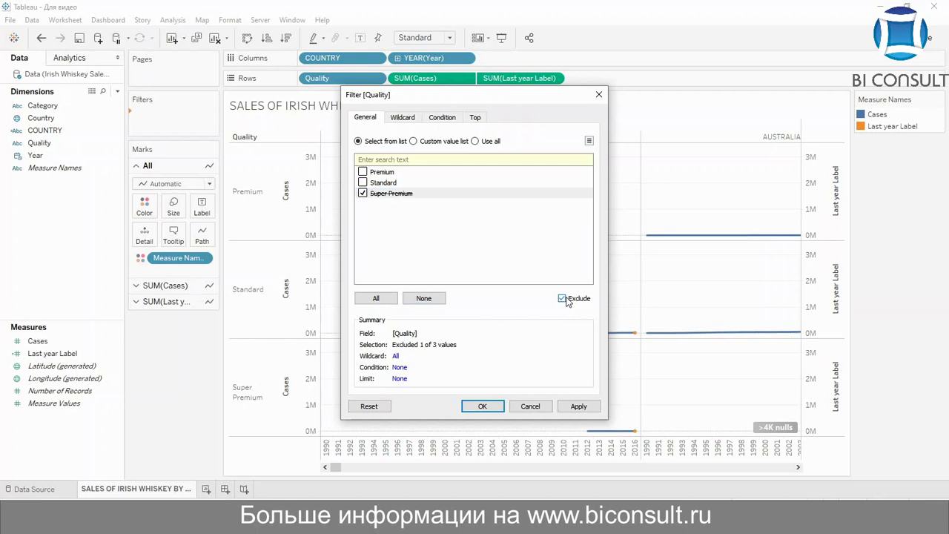
click(576, 405)
click(489, 408)
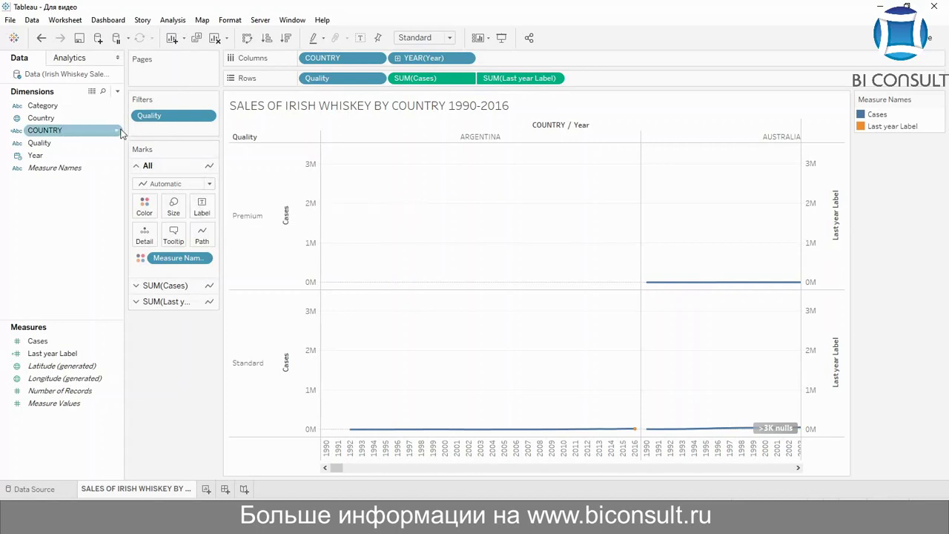
Start a filter on the calculated COUNTRY field and include Canada, Czech Republic and Russia.
drag(53, 130, 184, 132)
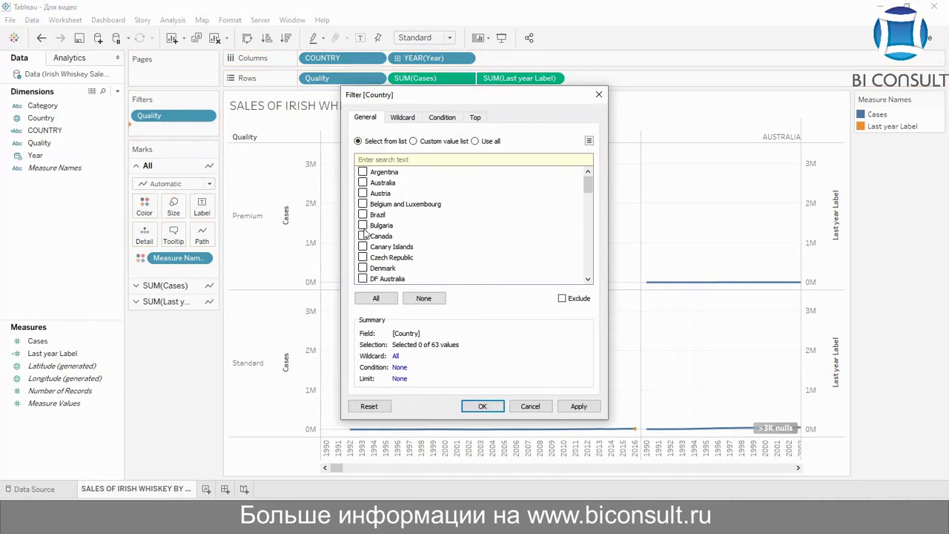
click(363, 236)
click(363, 257)
drag(589, 186, 591, 266)
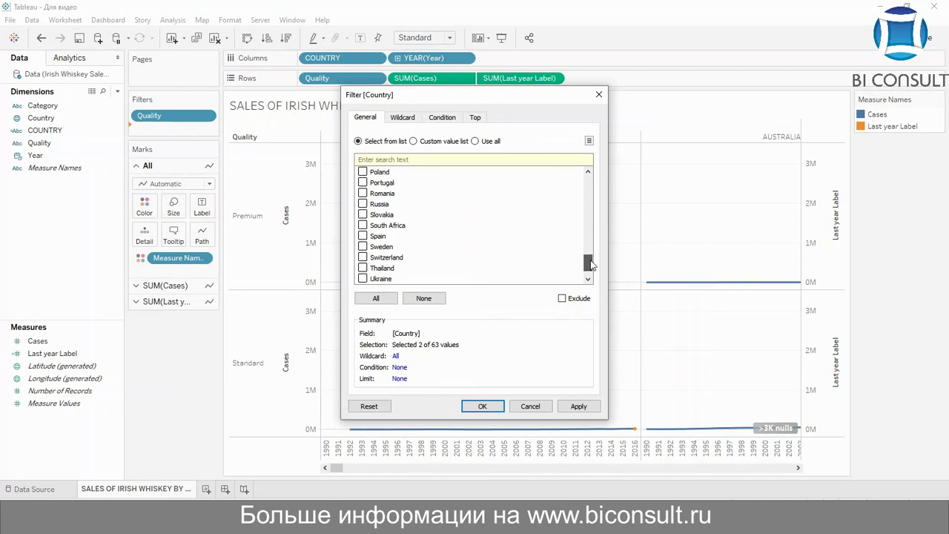
click(363, 203)
Include France, Germany, Ireland and United Kingdom in the country filter as well, and apply it.
scroll(588, 252, up, 2)
drag(591, 254, 591, 238)
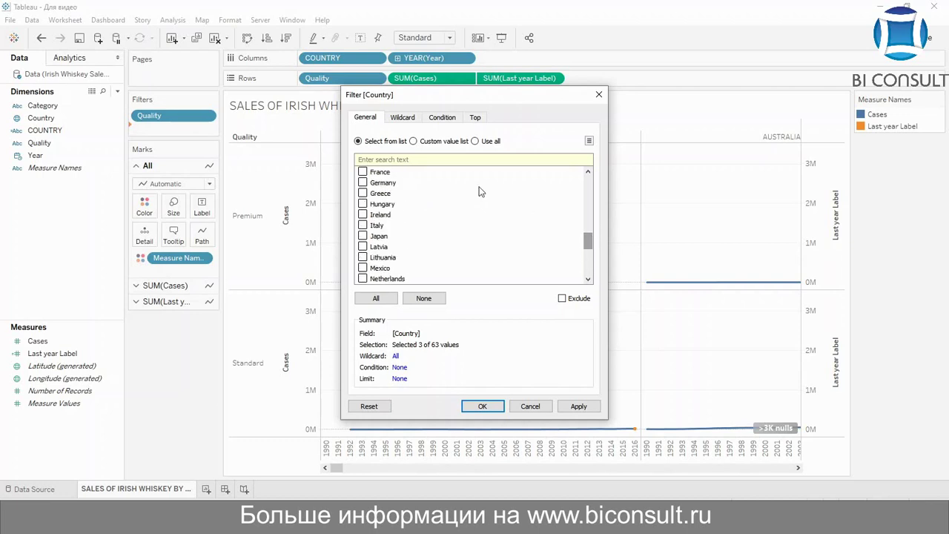
click(363, 171)
click(363, 182)
click(364, 215)
drag(587, 241, 592, 280)
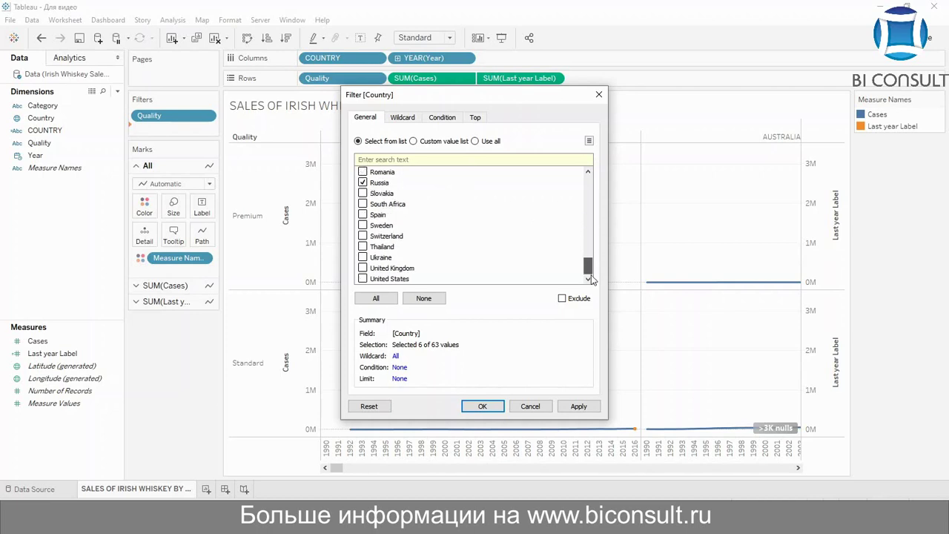
click(363, 268)
click(578, 407)
click(482, 406)
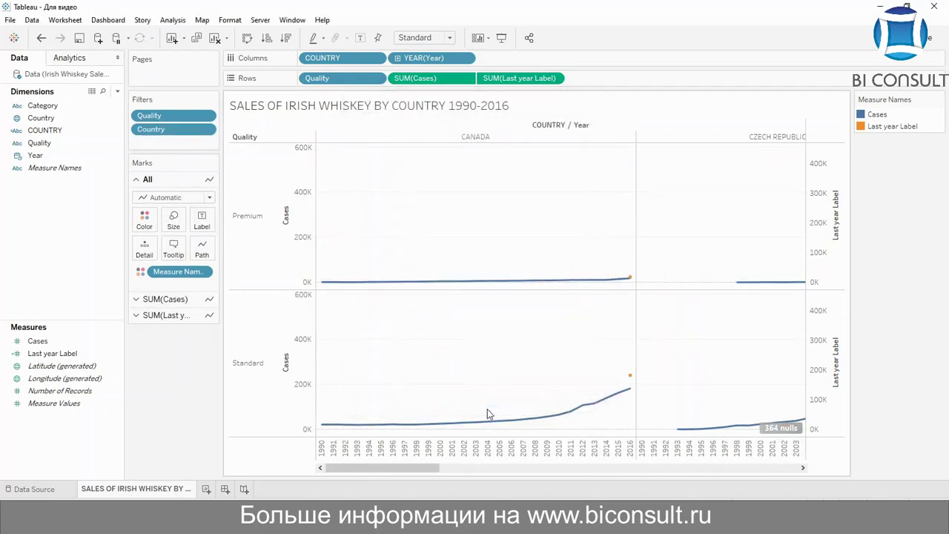
Fit the chart to Entire View.
mouse_move(571, 285)
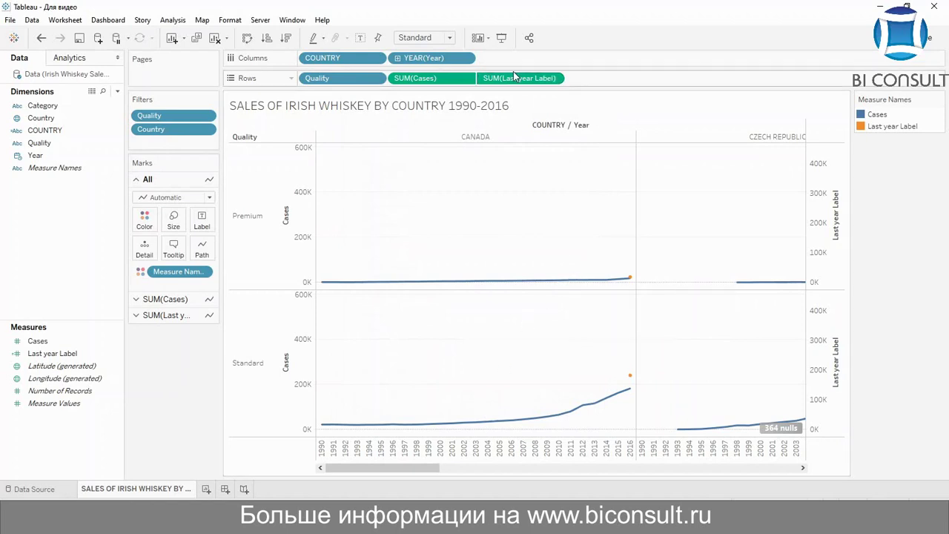
click(451, 38)
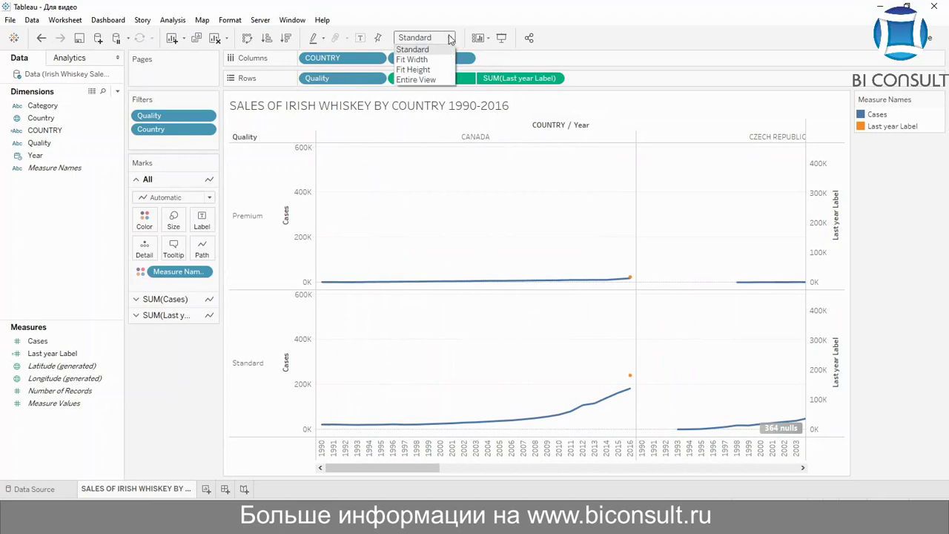
click(414, 80)
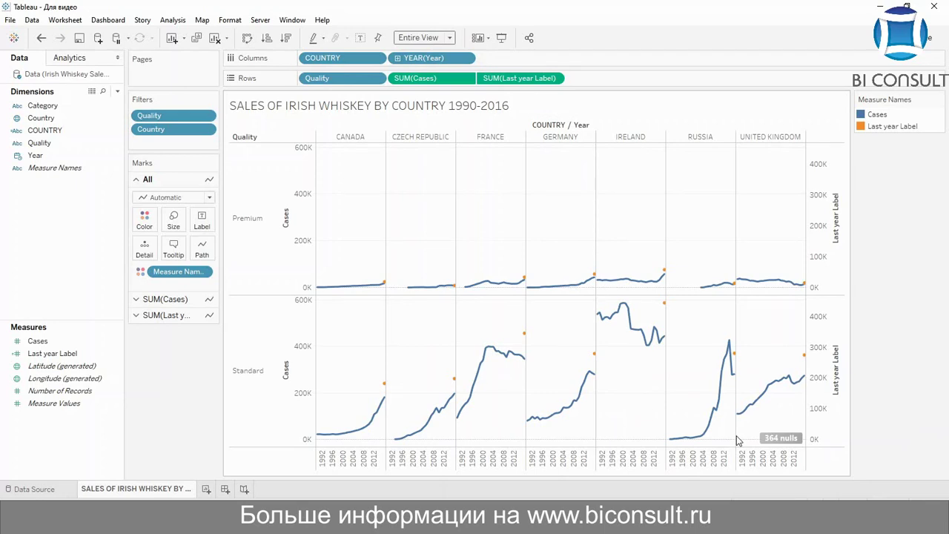
Hide the year labels below the chart and the Quality row headers, leaving no formatting pane open.
right_click(494, 467)
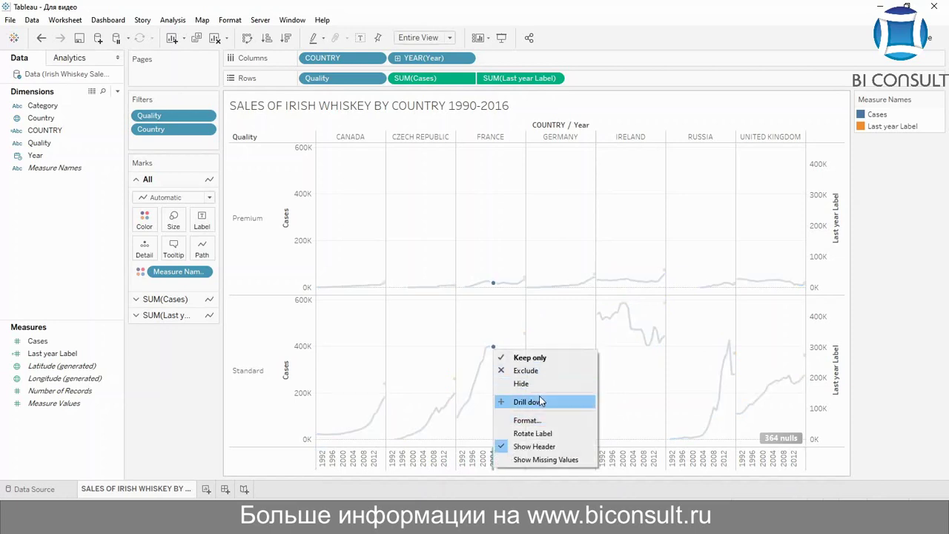
click(530, 447)
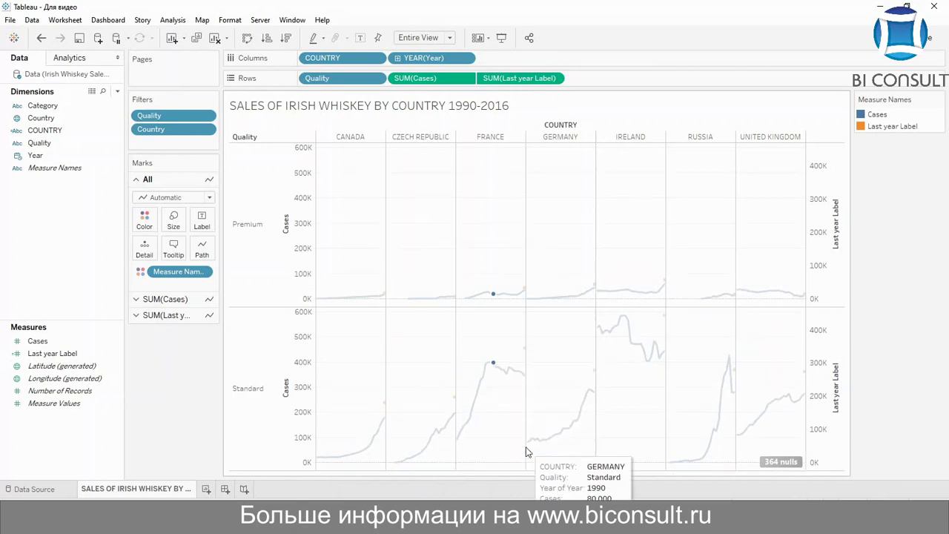
right_click(254, 350)
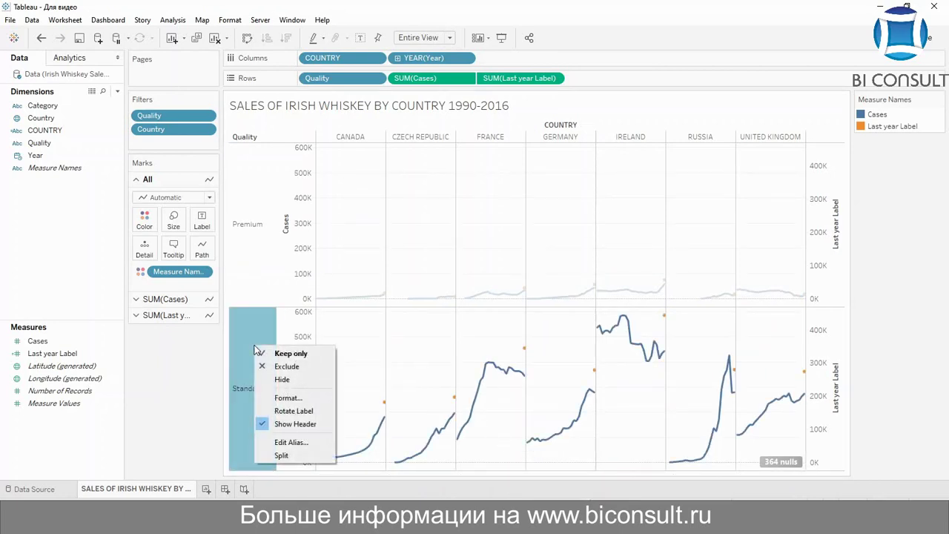
click(343, 396)
right_click(235, 340)
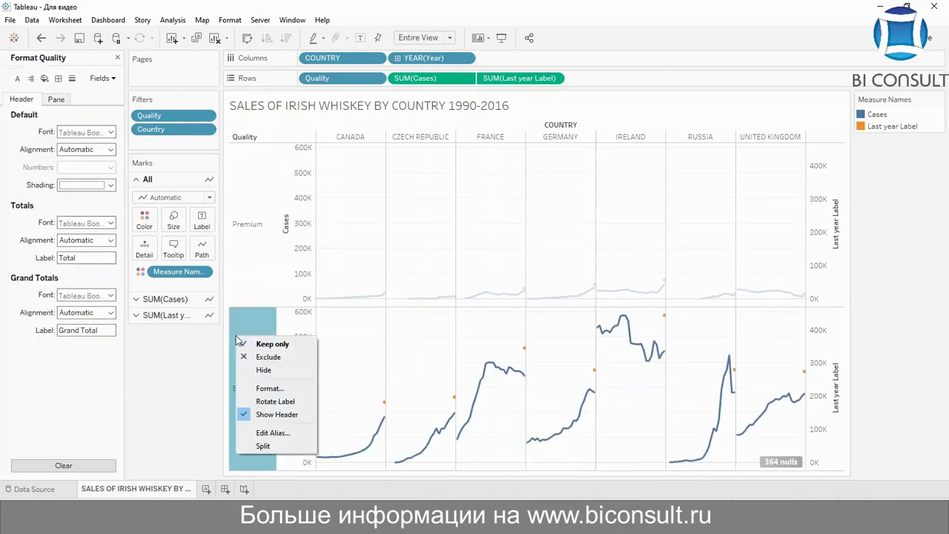
click(271, 413)
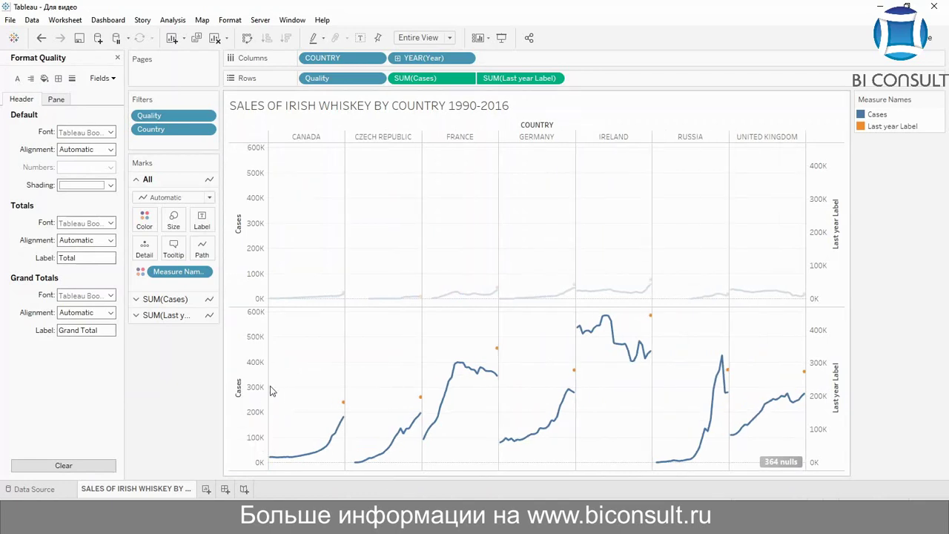
click(117, 58)
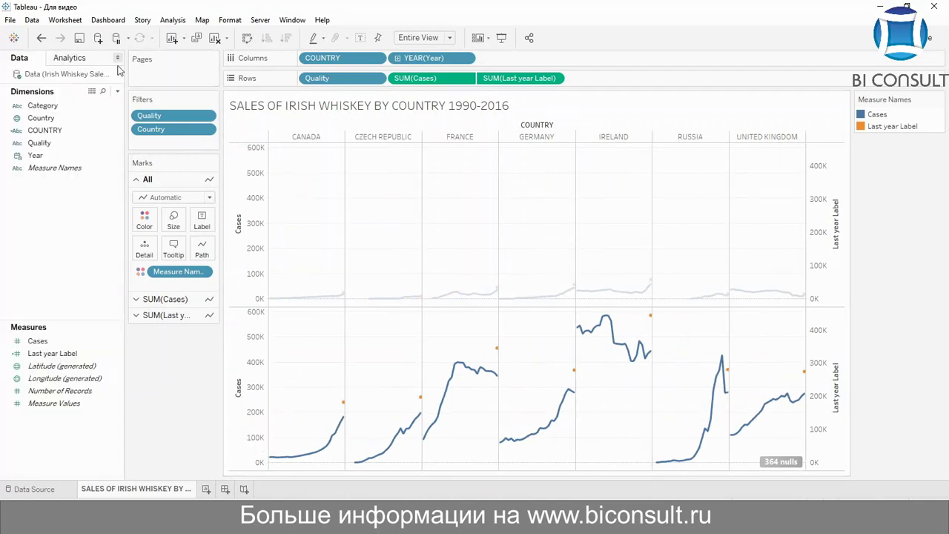
Hide the headers of the Cases and Last year Label axes.
right_click(250, 200)
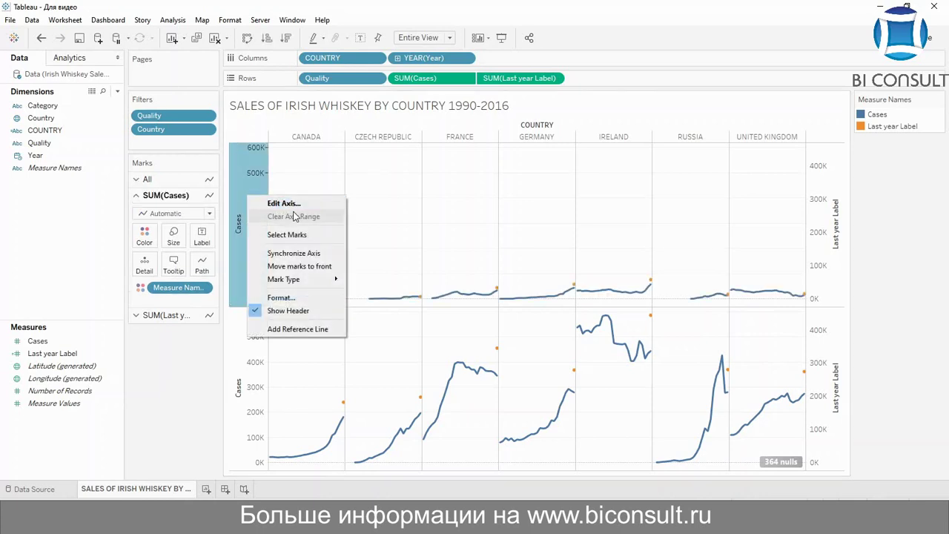
click(295, 310)
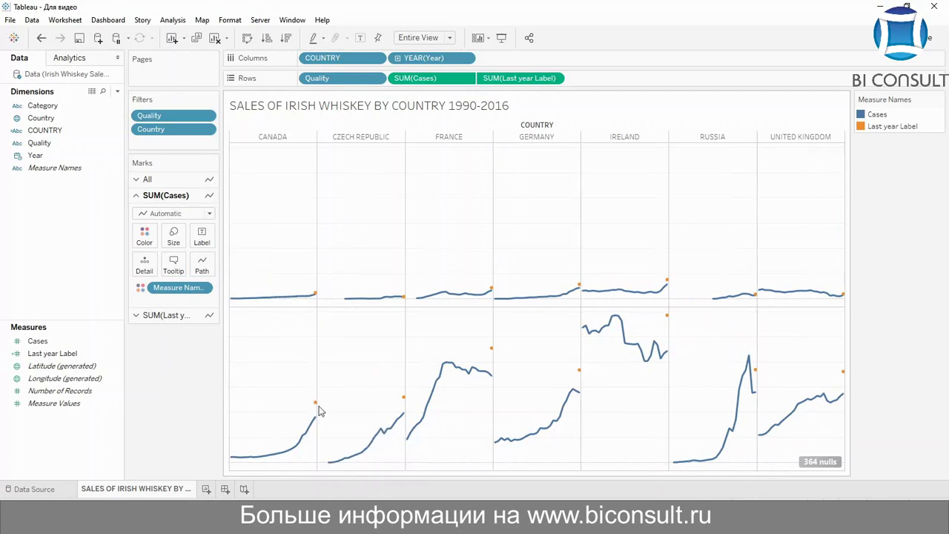
mouse_move(317, 410)
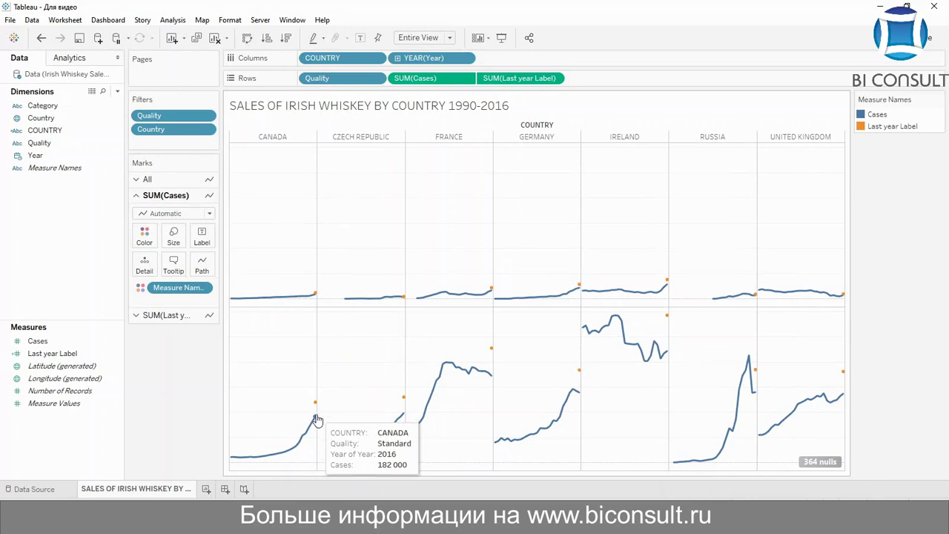